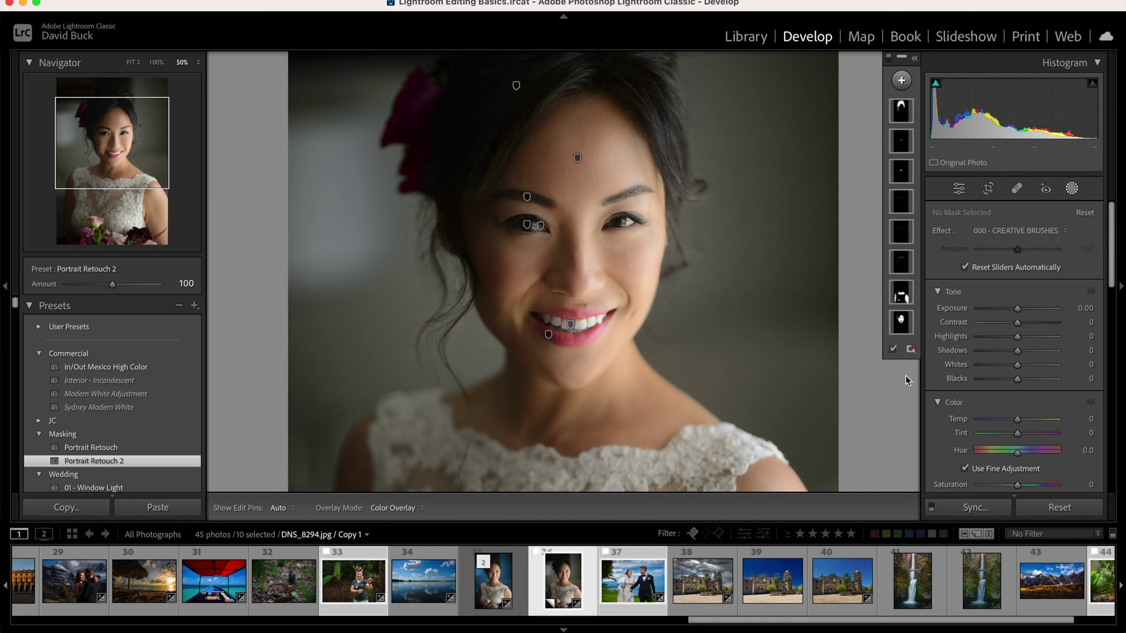
Step: Expand the masks list to view names and new-mask options, then collapse it to thumbnails
click(914, 59)
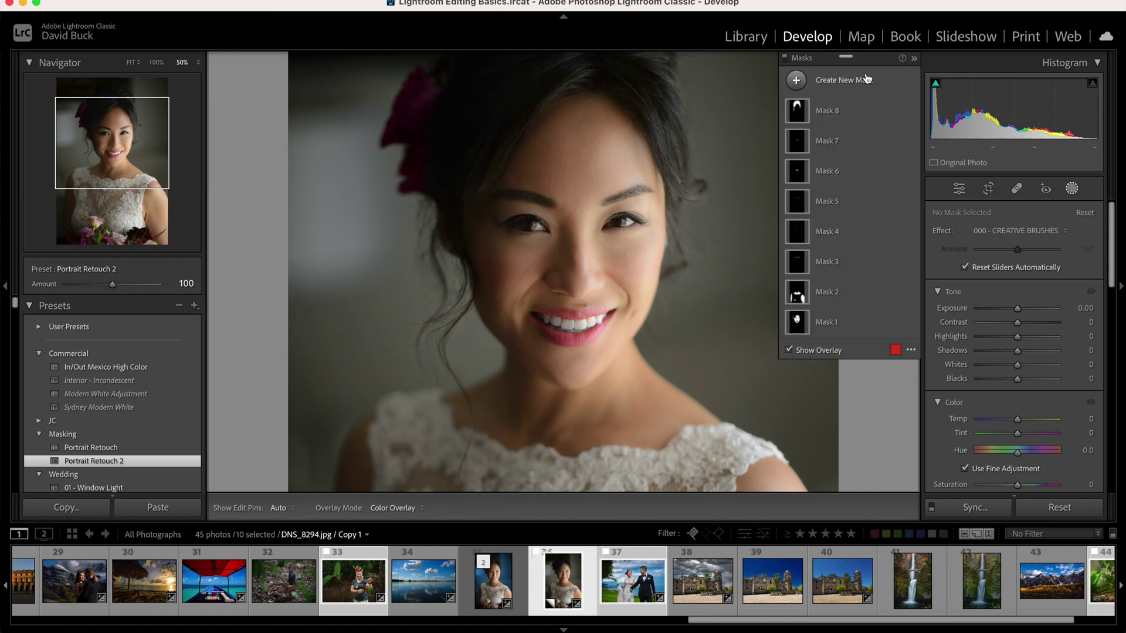
click(834, 84)
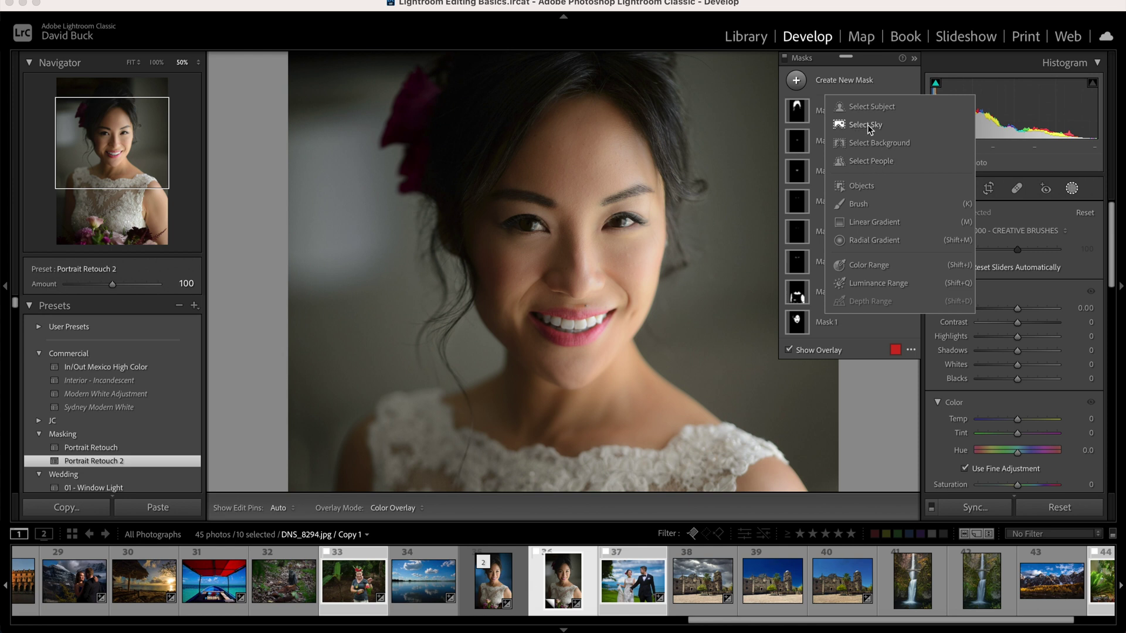
click(914, 59)
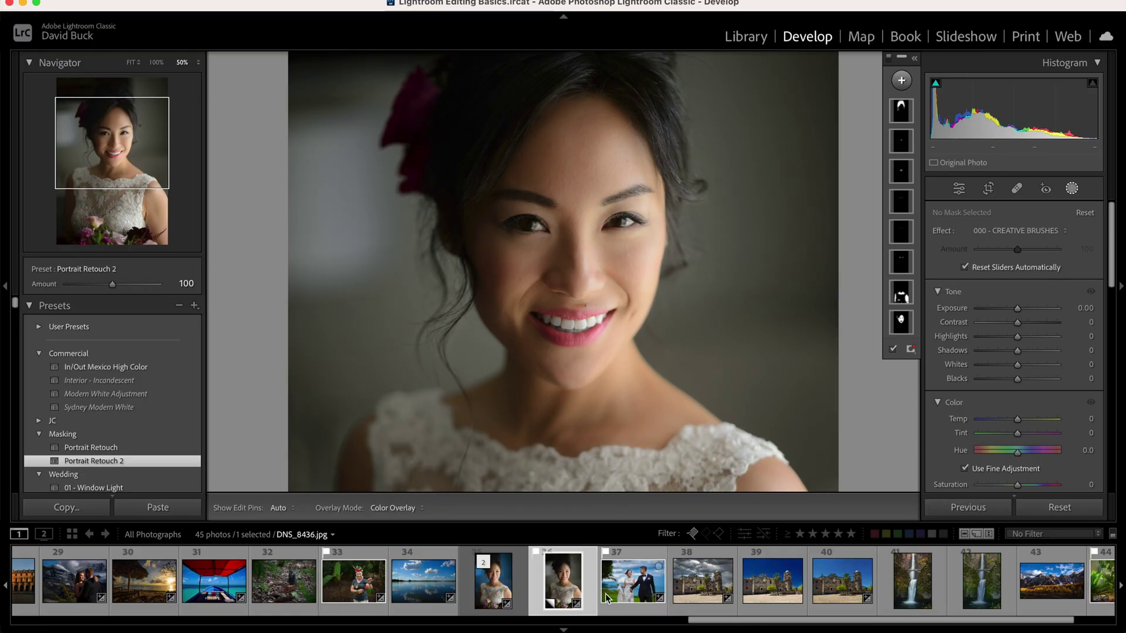
Step: Select photos 33 and 29 and tick all eight masks for syncing, then cancel
super+click(354, 583)
super+click(76, 580)
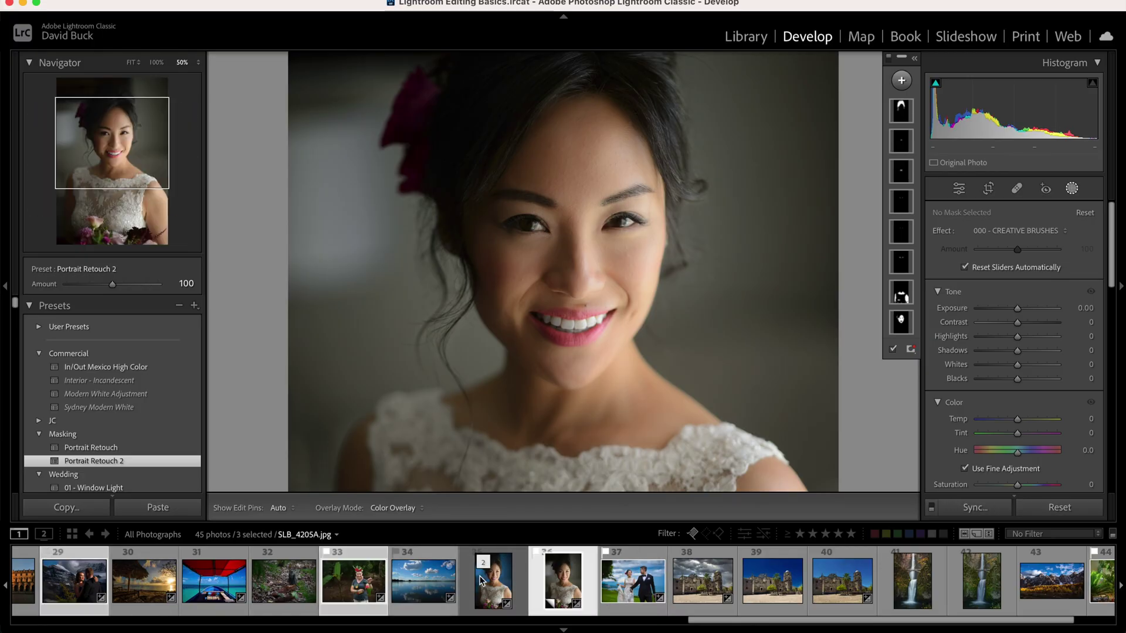
key(super+shift+s)
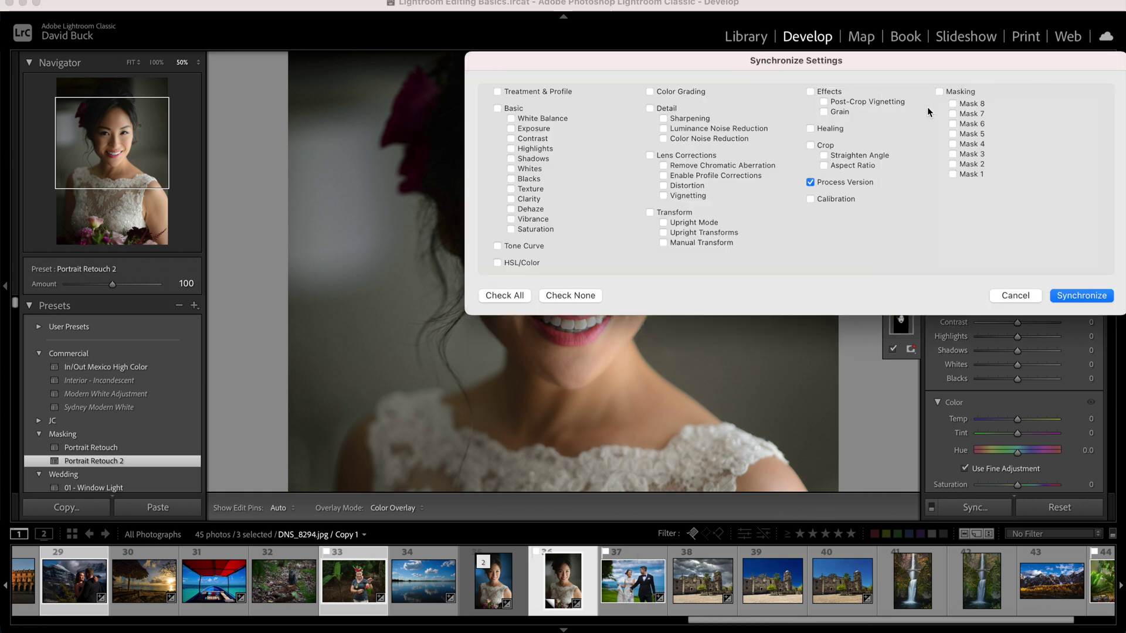
click(938, 92)
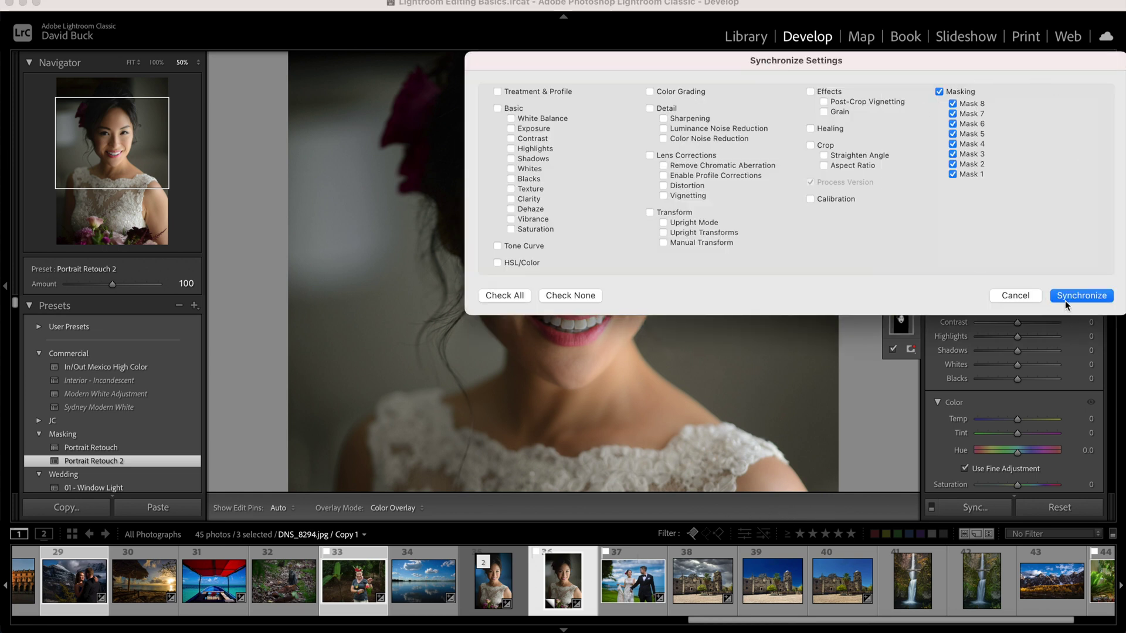
click(1011, 295)
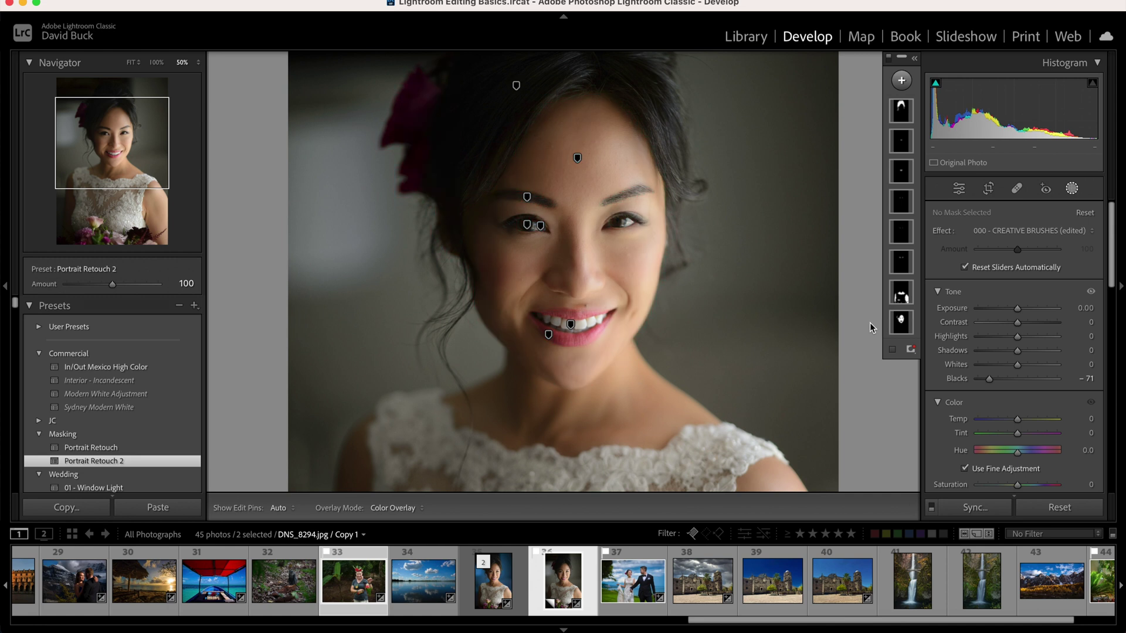
Step: Create a Select People mask for Person 1 with Entire Person checked
mouse_move(897, 267)
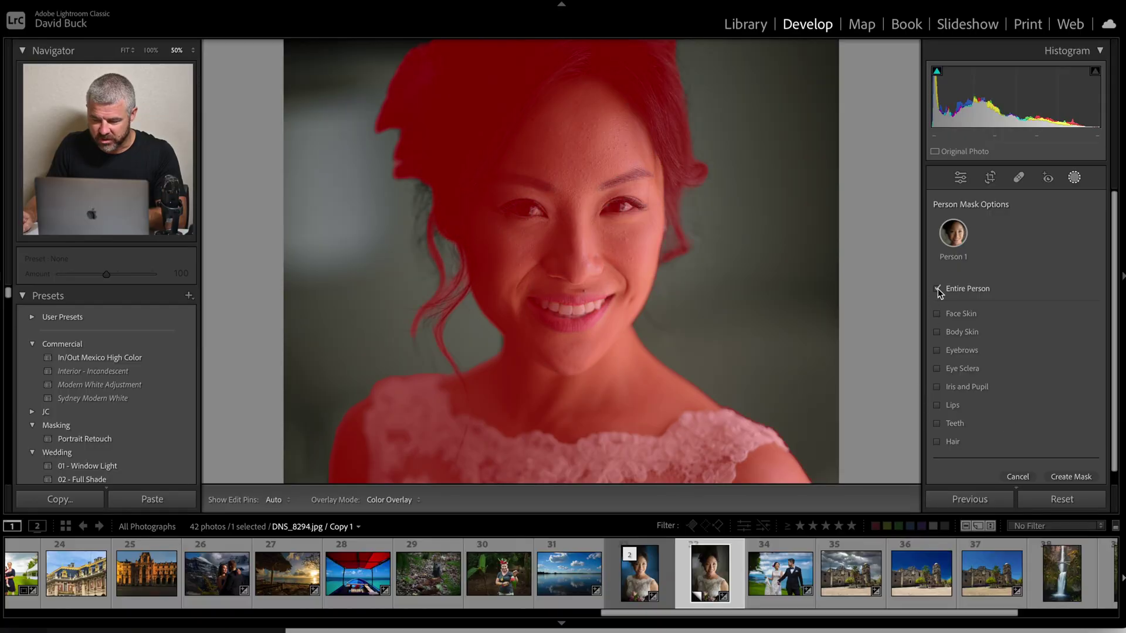
Step: Tick all eight feature parts, from face skin to hair, and create them as separate masks
click(937, 293)
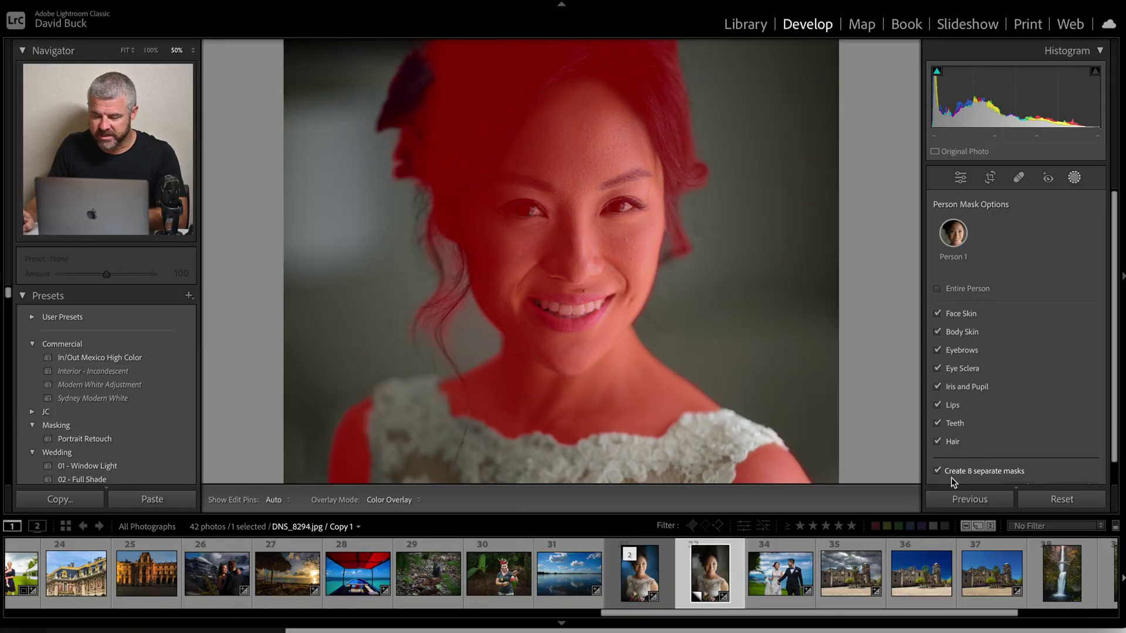
scroll(1027, 434, down, 1)
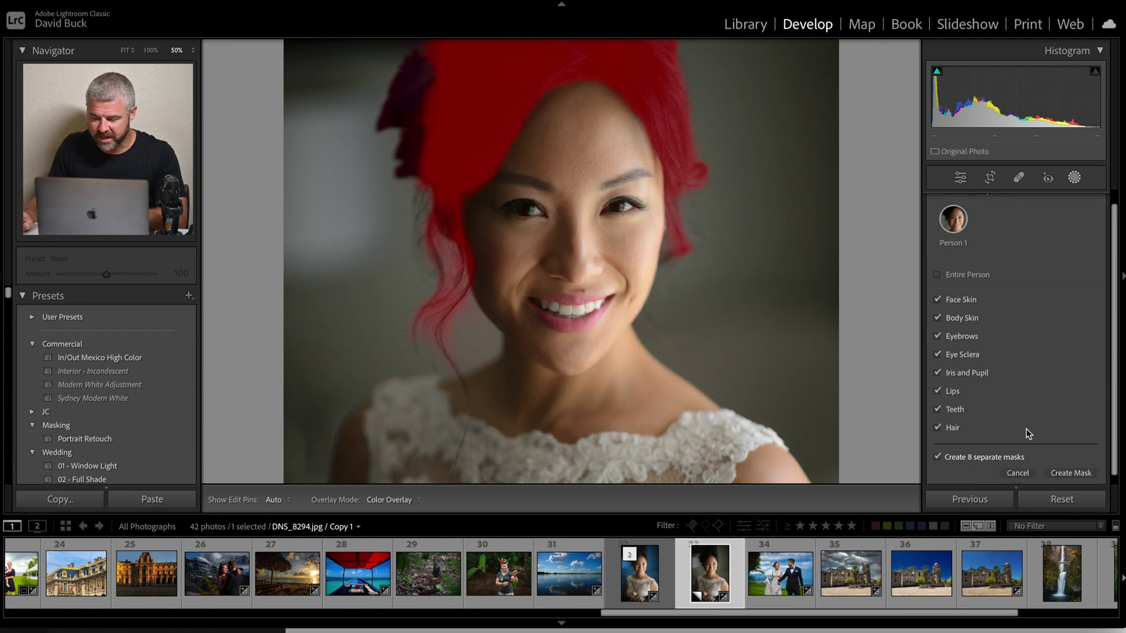
click(1085, 468)
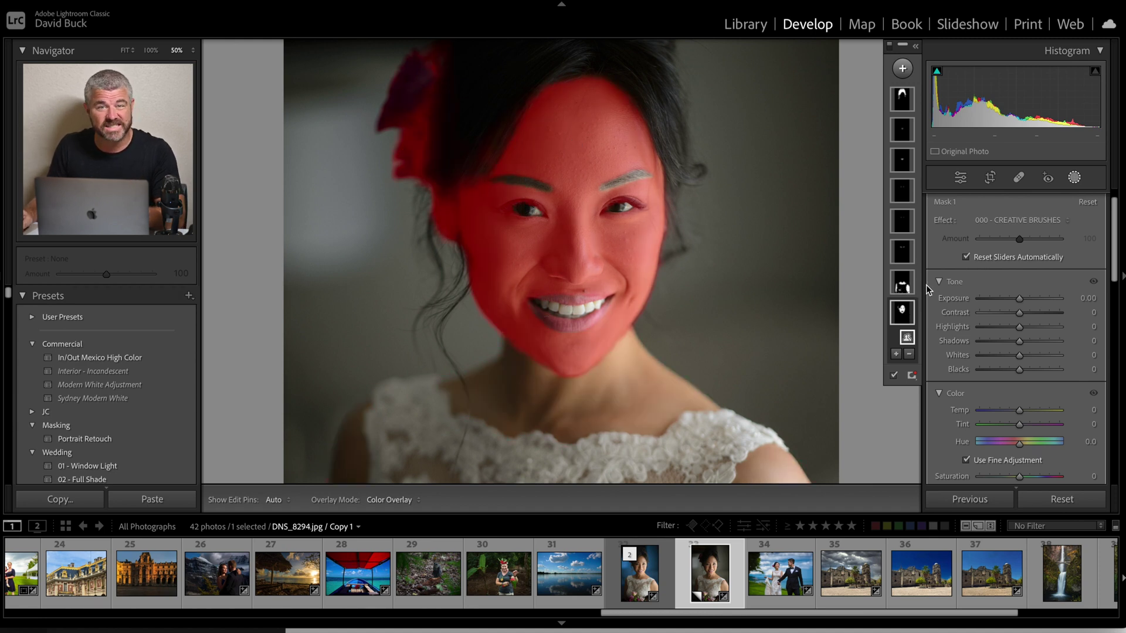
click(906, 313)
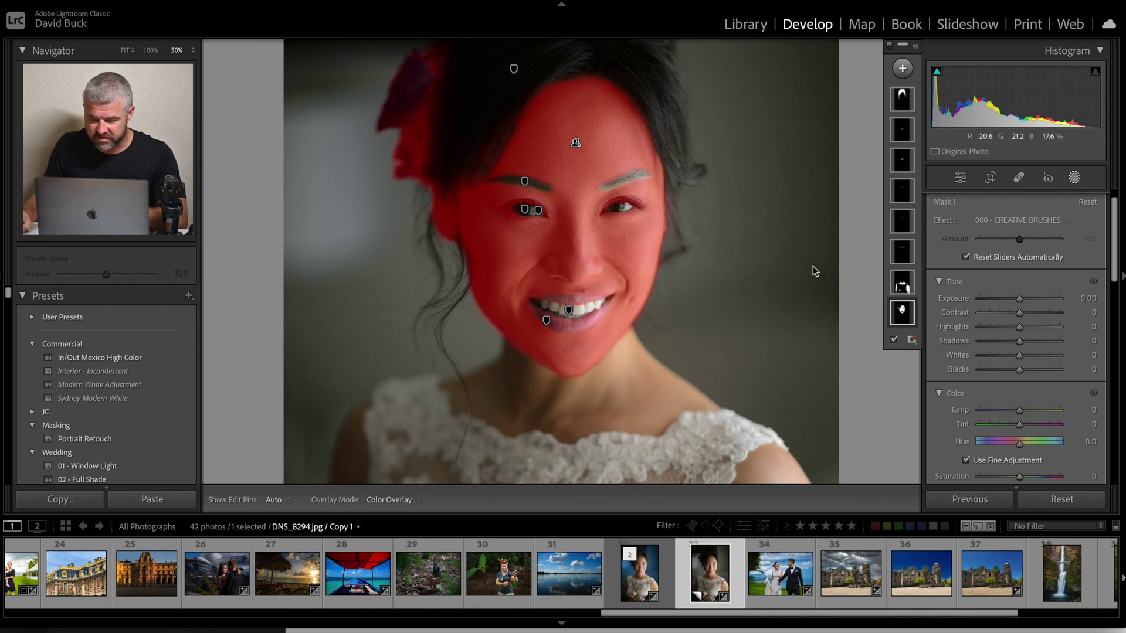
Step: Give the face skin mask Texture -43, Clarity -25, Dehaze -6 and Sharpness -15
scroll(996, 363, down, 2)
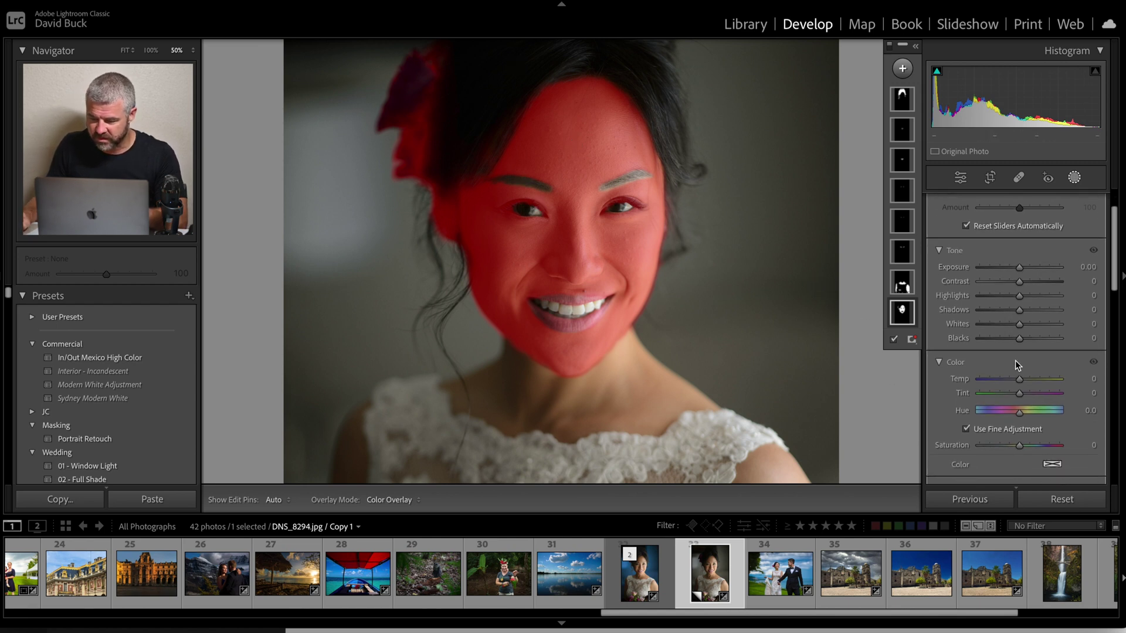
scroll(1016, 363, down, 6)
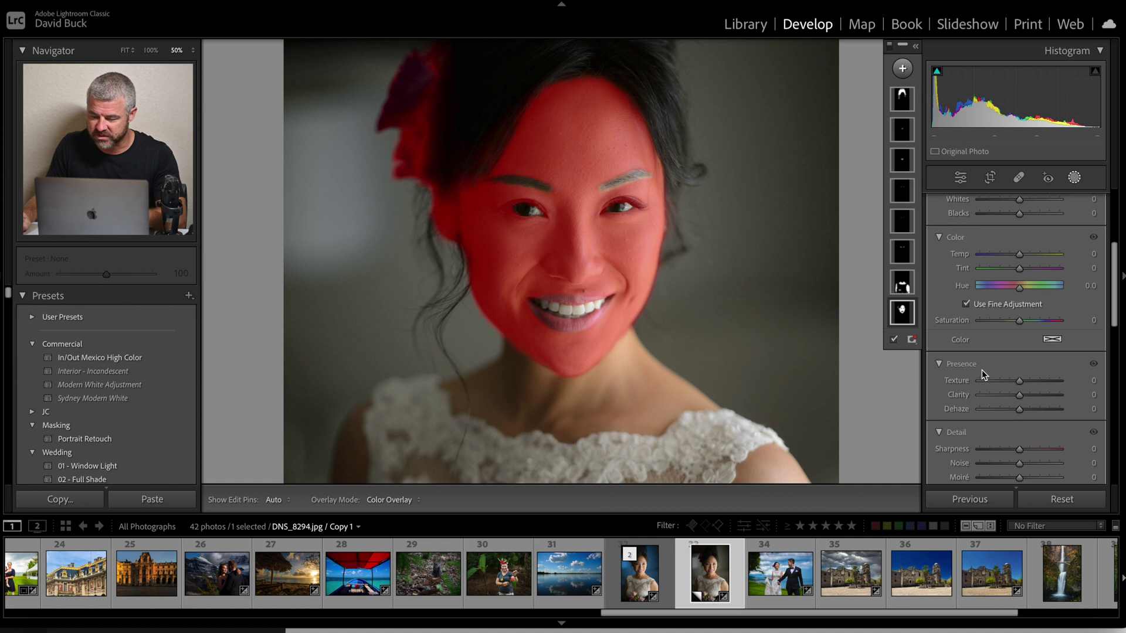
scroll(1008, 395, down, 1)
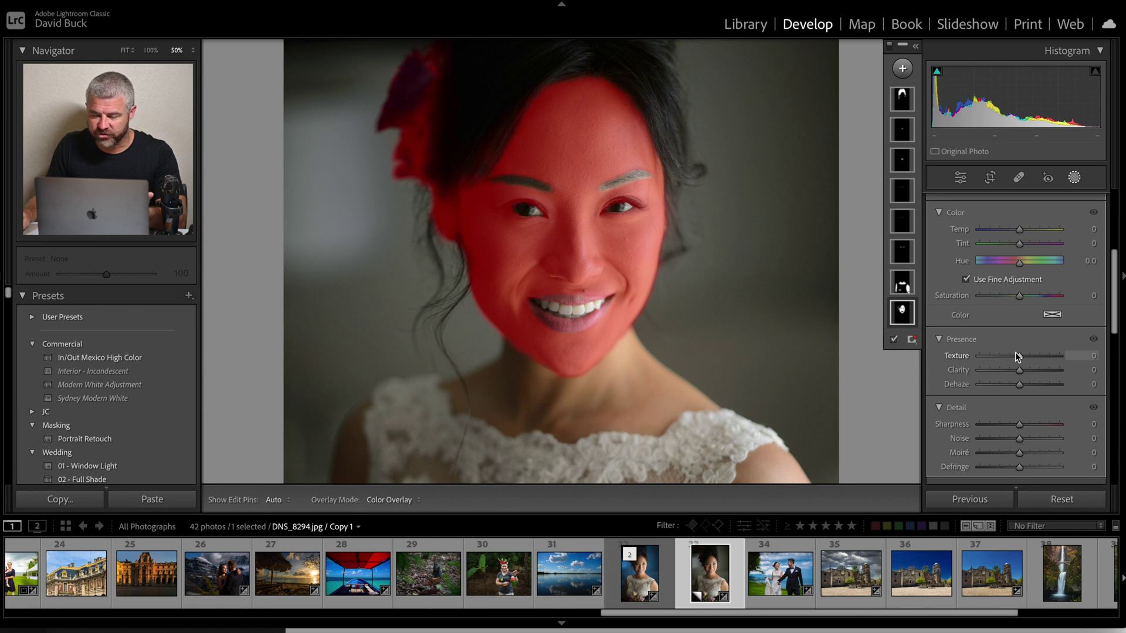
drag(1016, 354, 1076, 355)
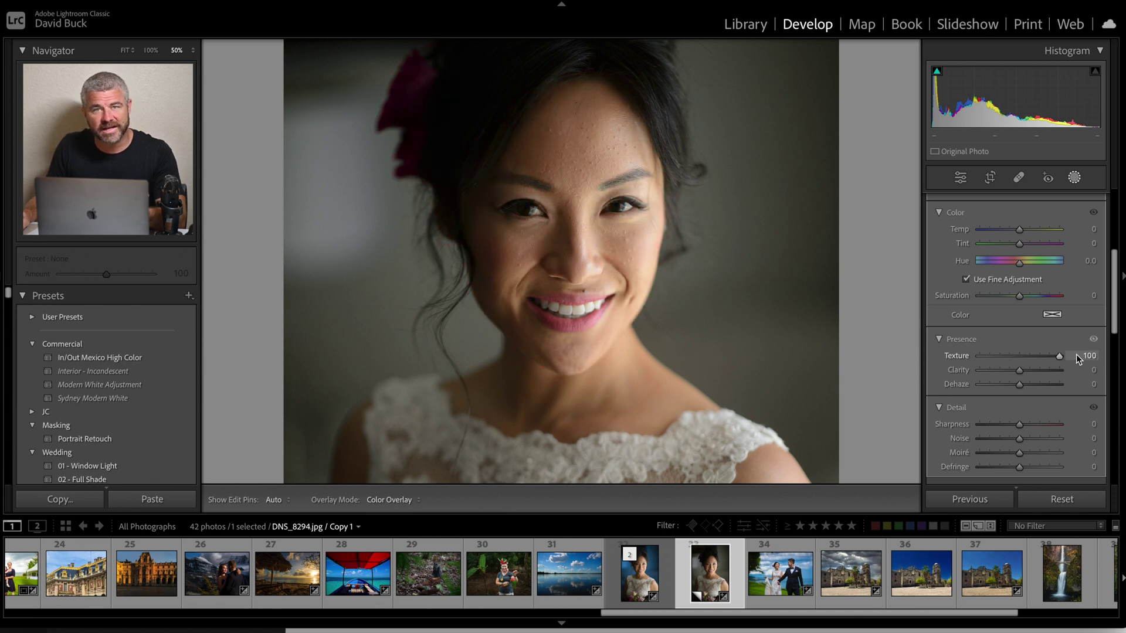
drag(1018, 359, 972, 360)
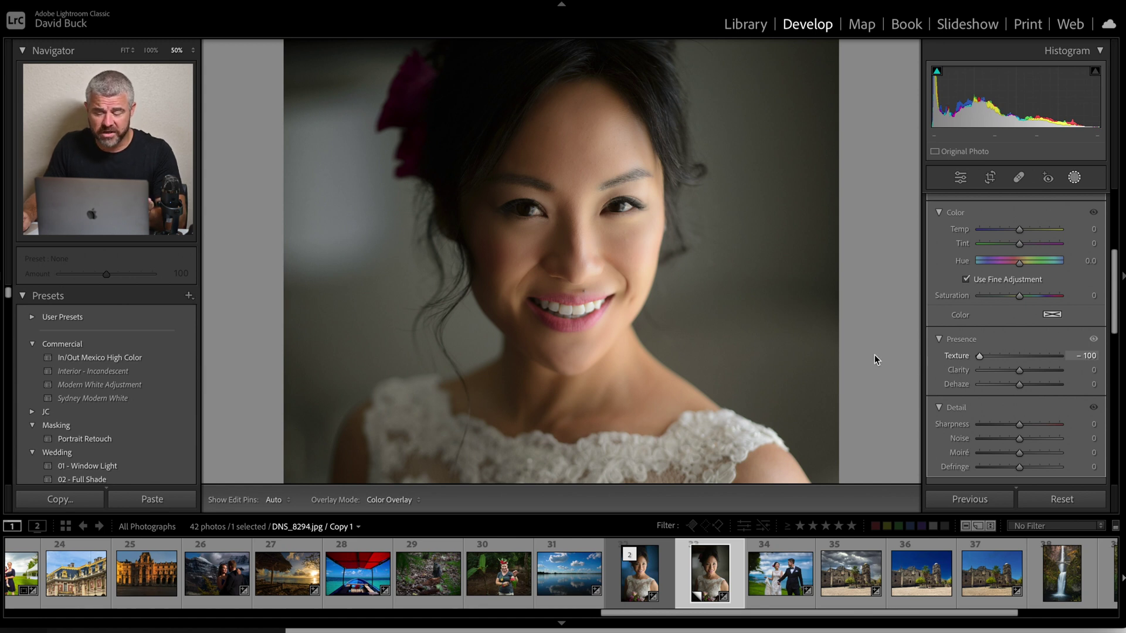
drag(980, 354, 1004, 357)
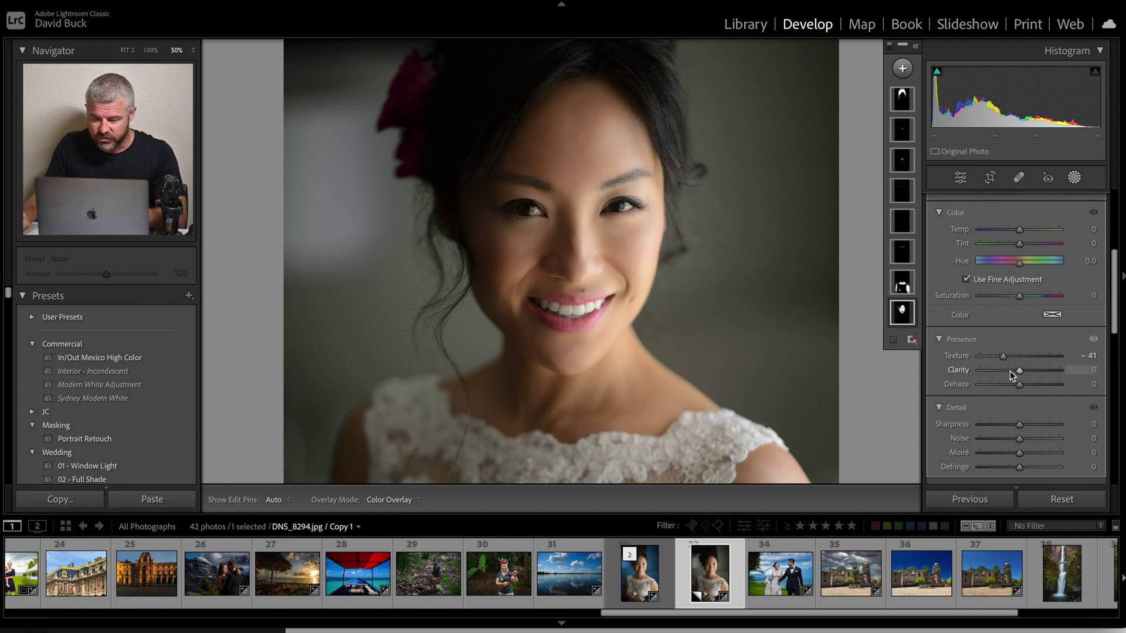
mouse_move(1011, 371)
mouse_down()
mouse_move(970, 369)
mouse_move(1043, 368)
mouse_move(987, 376)
mouse_move(1029, 374)
mouse_move(999, 378)
mouse_up()
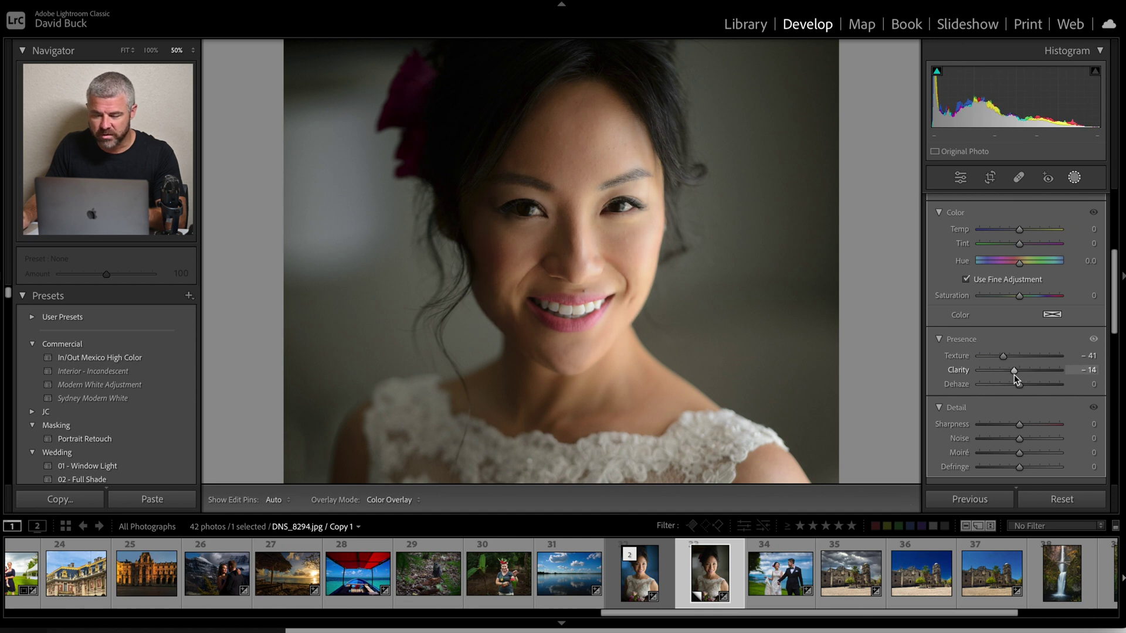
drag(1014, 374, 1013, 397)
scroll(1018, 383, down, 1)
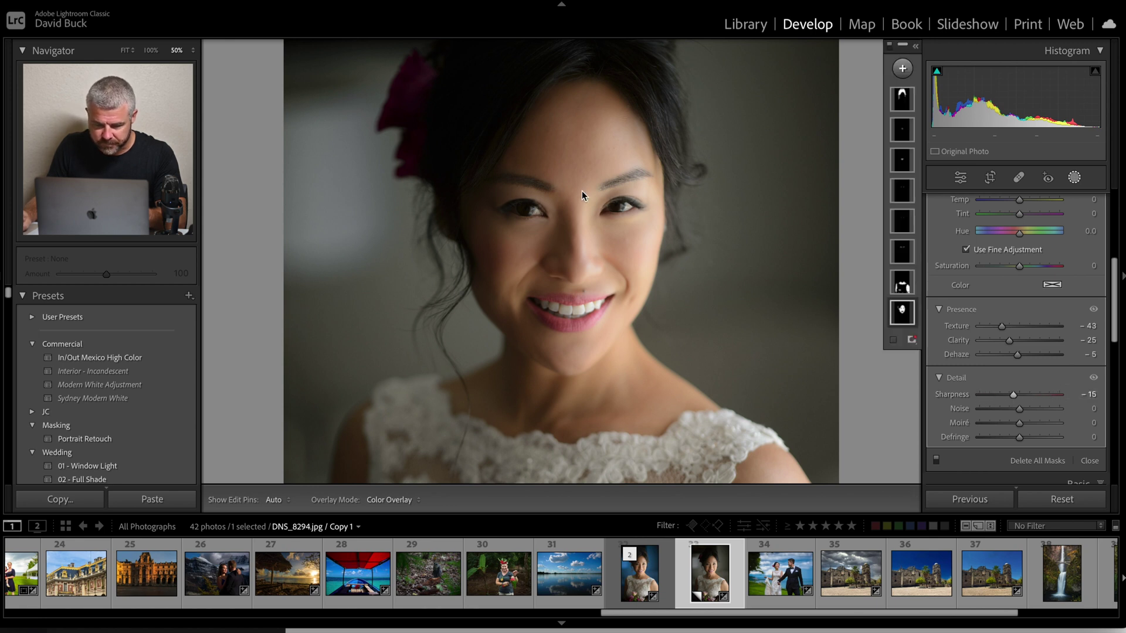
Step: Inspect the face at 100%, deselect the face skin mask, and fit the portrait back in view
click(150, 50)
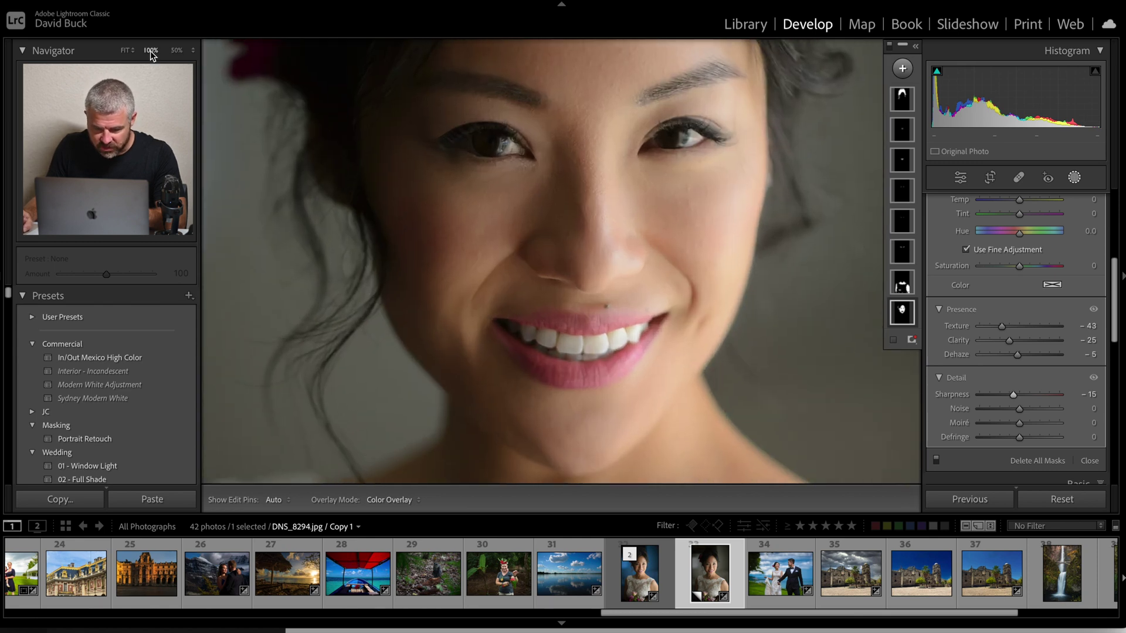
click(890, 46)
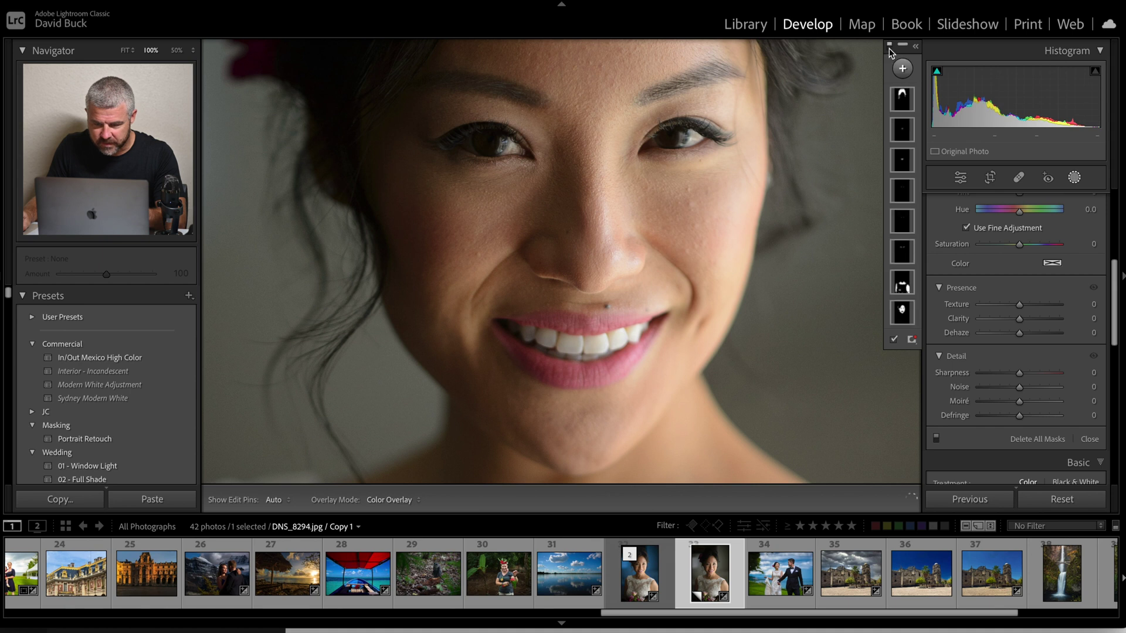
click(124, 51)
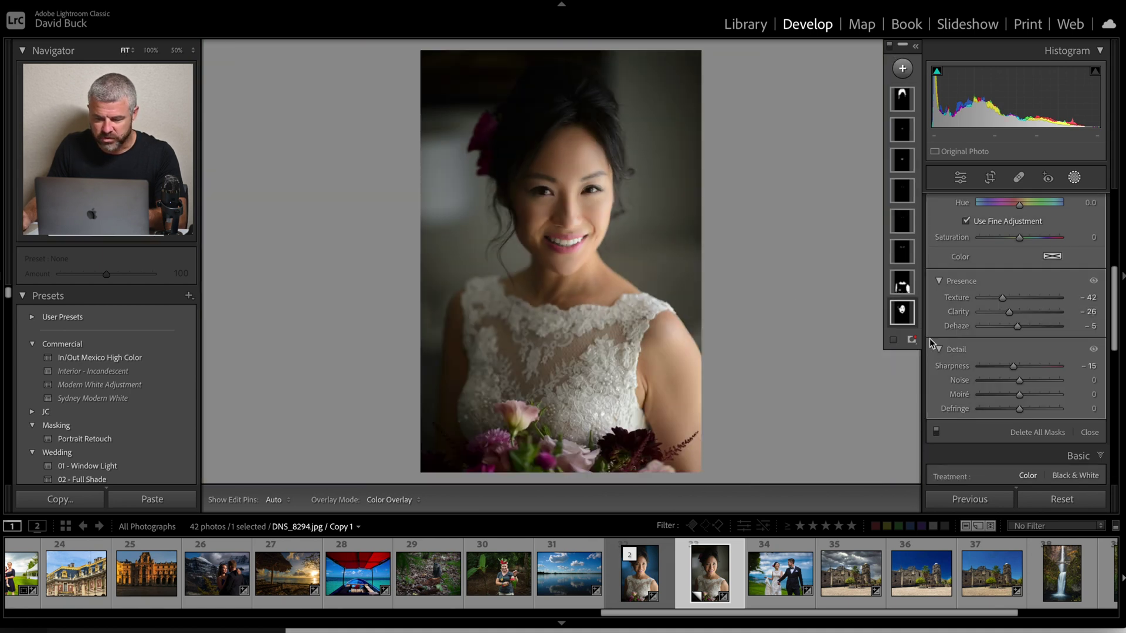
Step: Set the body skin mask to Texture -43, Clarity -20 and Sharpness -8
click(901, 283)
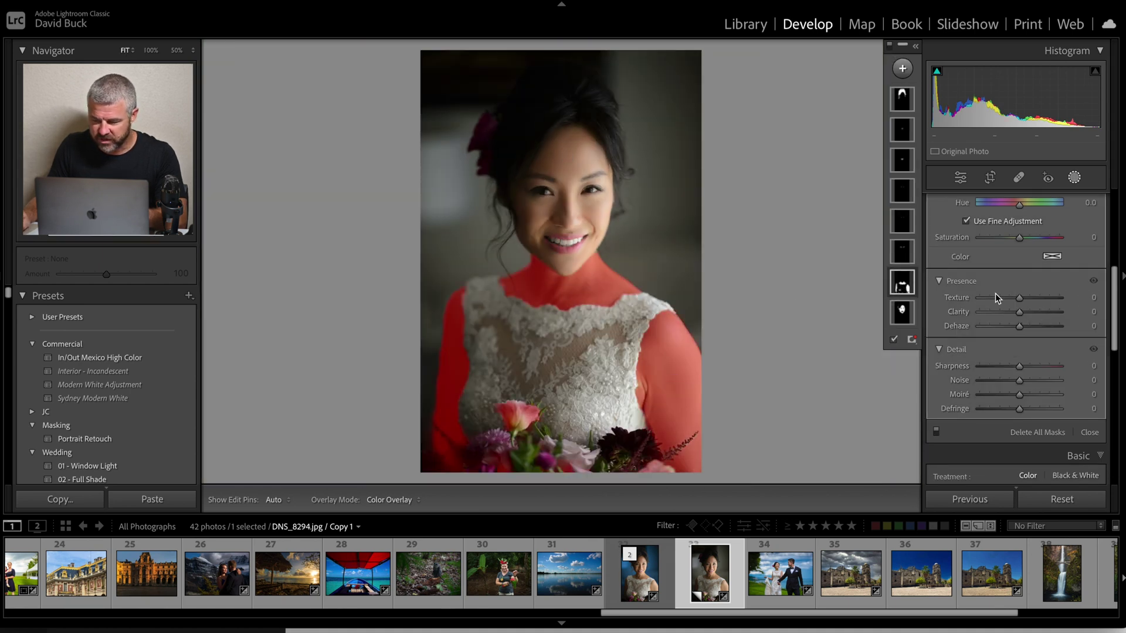
drag(994, 297, 1001, 299)
click(1011, 313)
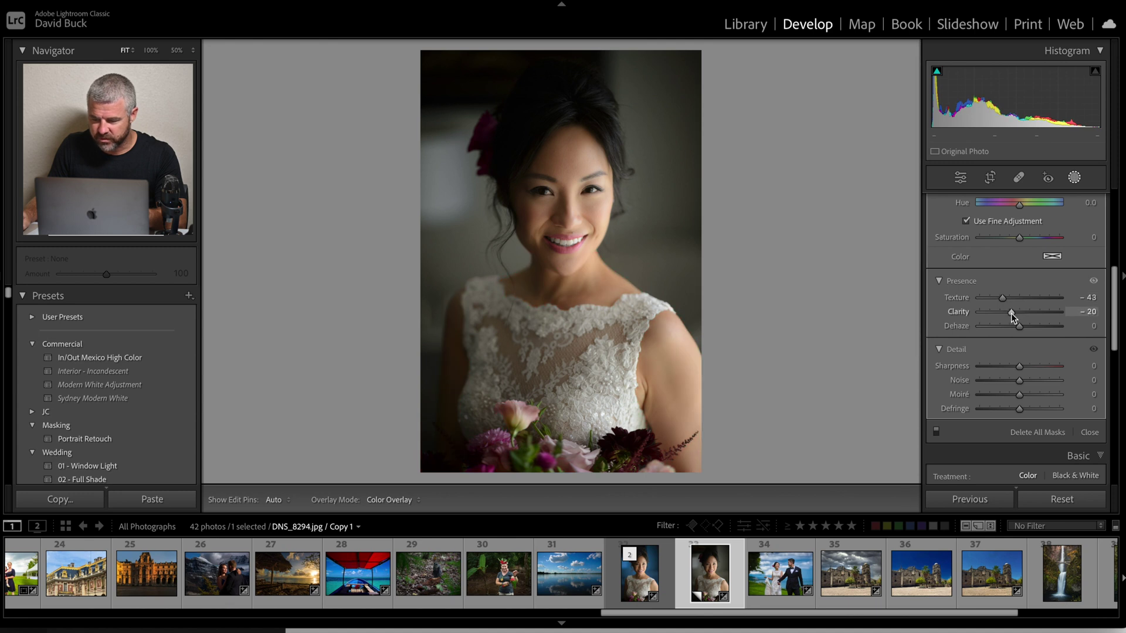
drag(1018, 366, 1014, 367)
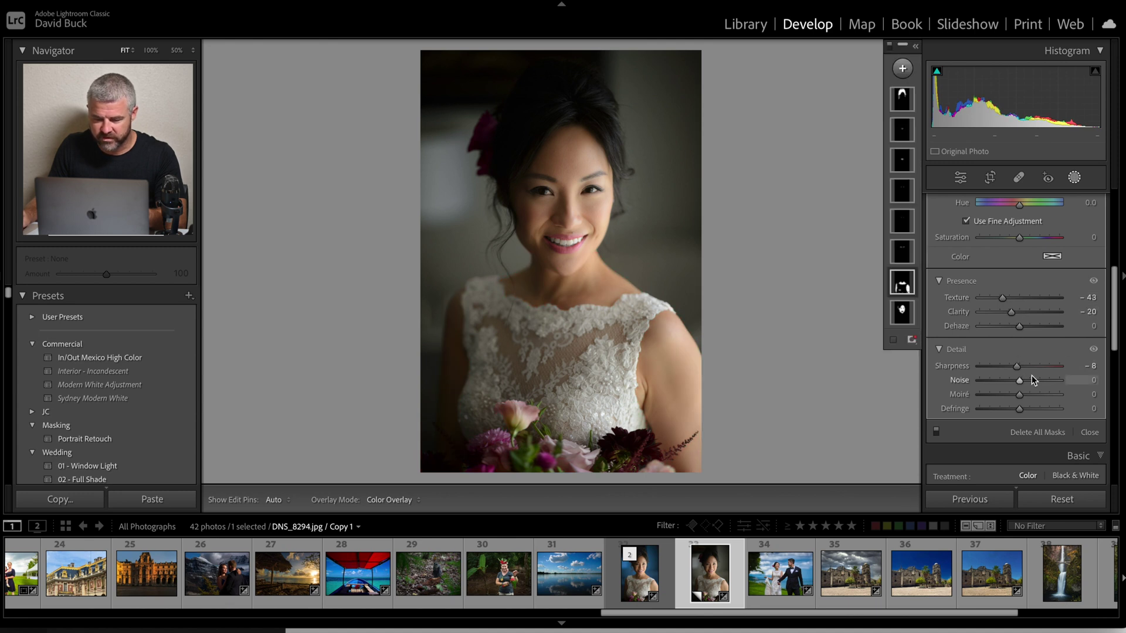
click(900, 251)
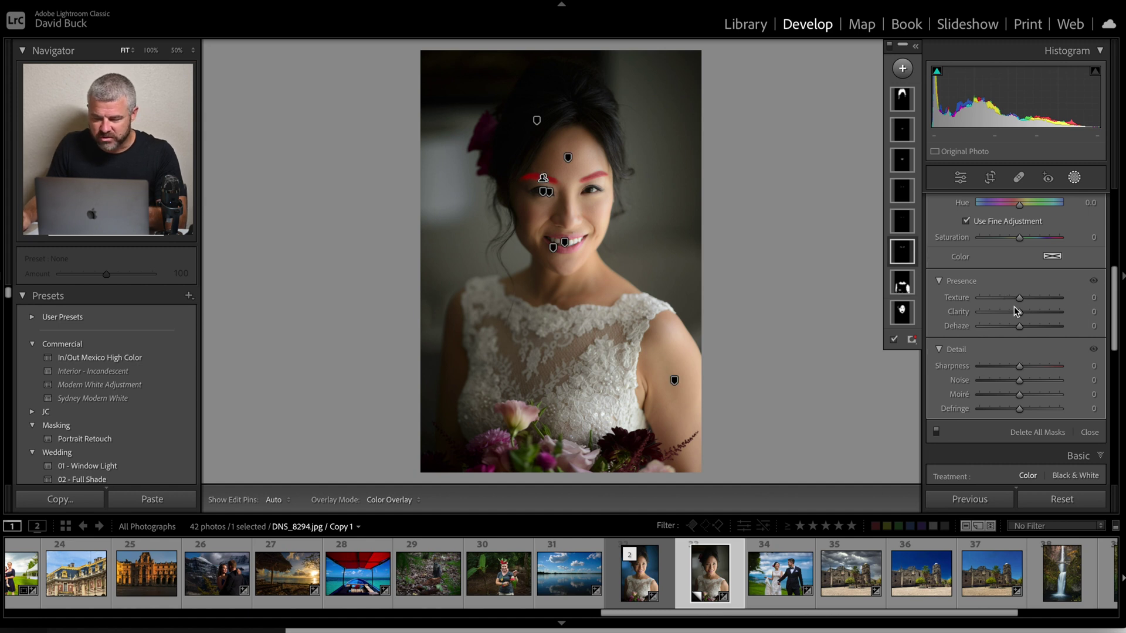
Step: At 100% zoom, give this feature mask Exposure -0.32, Contrast 37 and Texture 15
key(z)
scroll(1063, 249, up, 3)
drag(1030, 237, 950, 213)
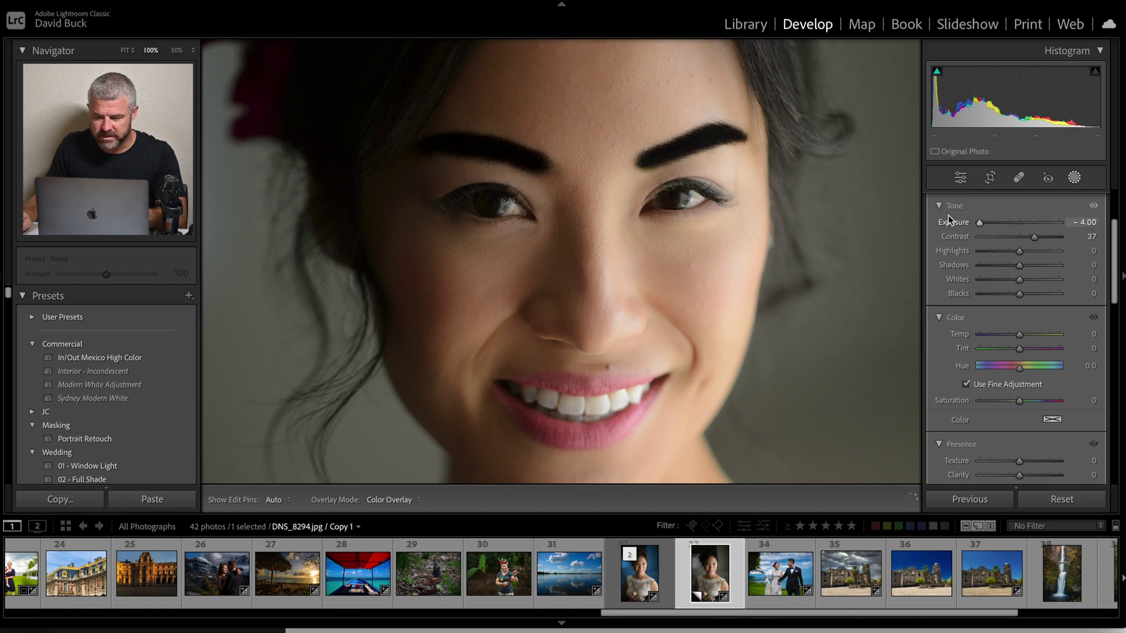
drag(1022, 223, 1015, 223)
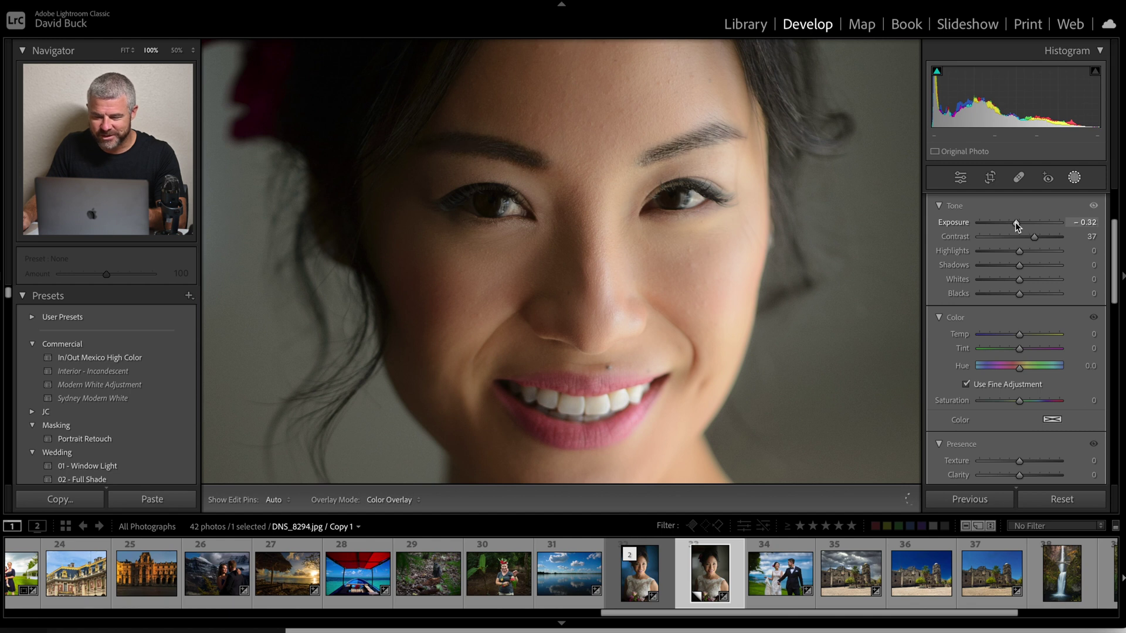
drag(1015, 223, 1015, 222)
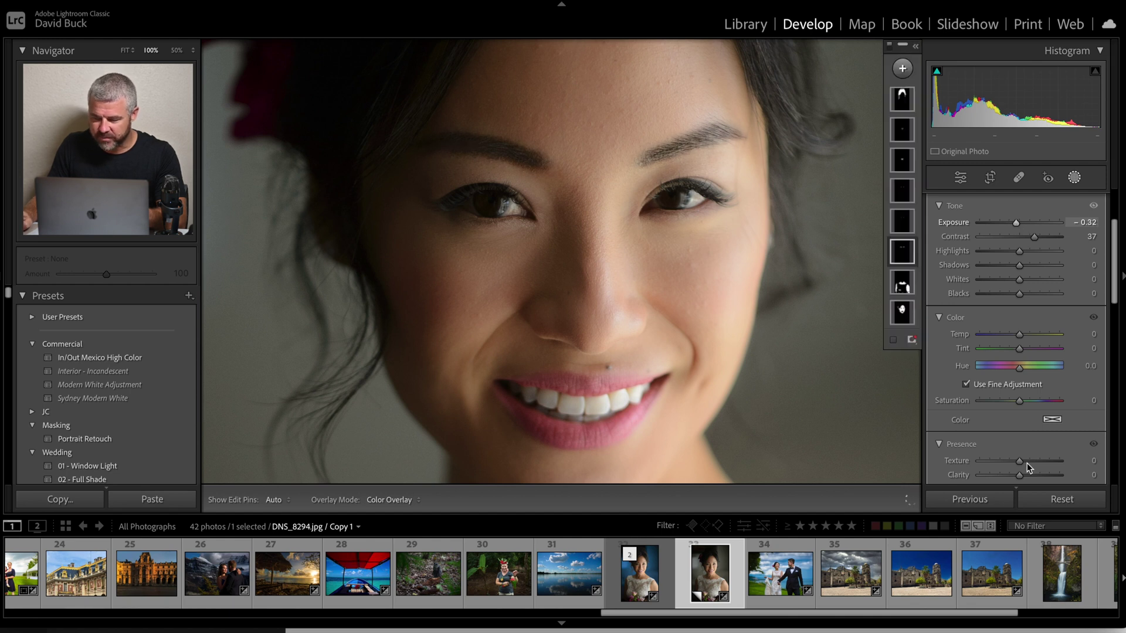
drag(1026, 462, 1024, 460)
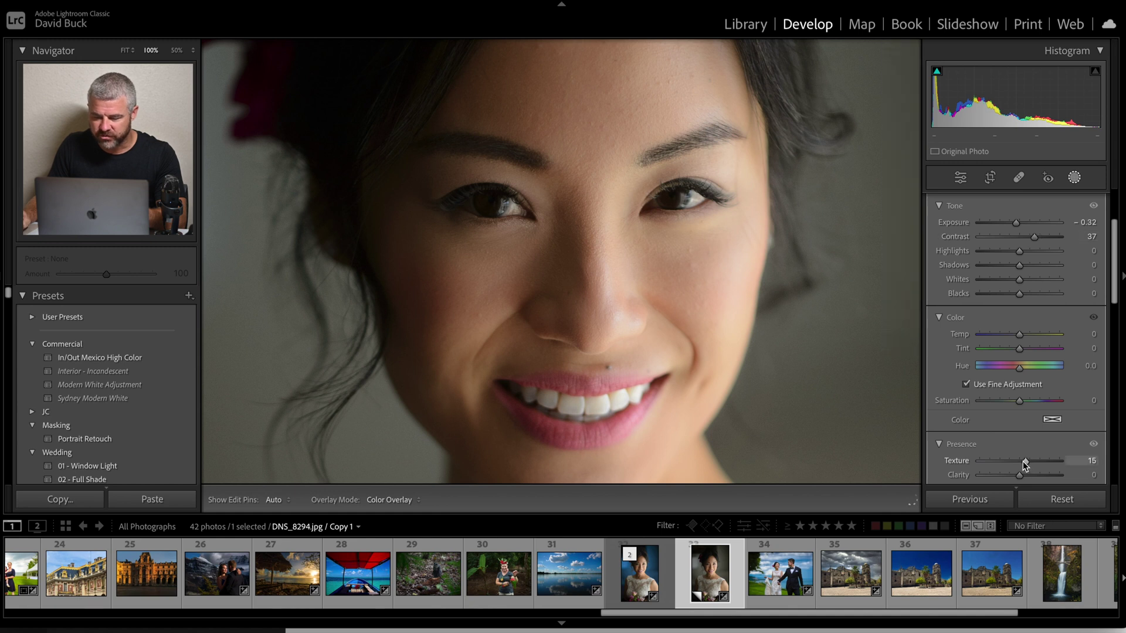
click(902, 223)
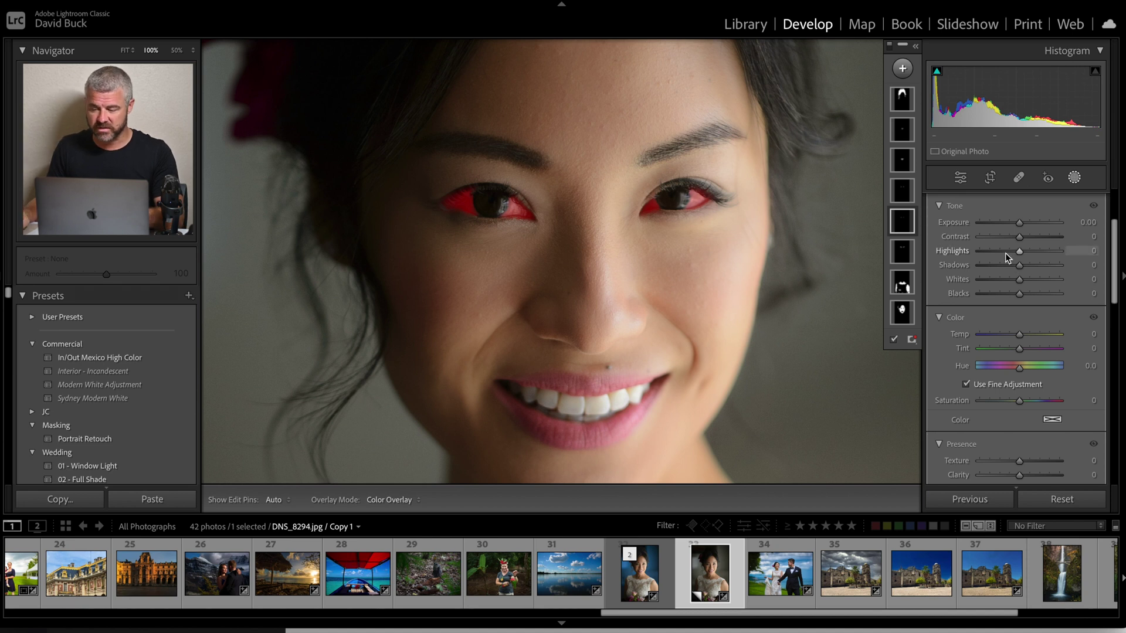
Step: Set the eyes mask to Saturation -21 and Whites 15
click(1019, 402)
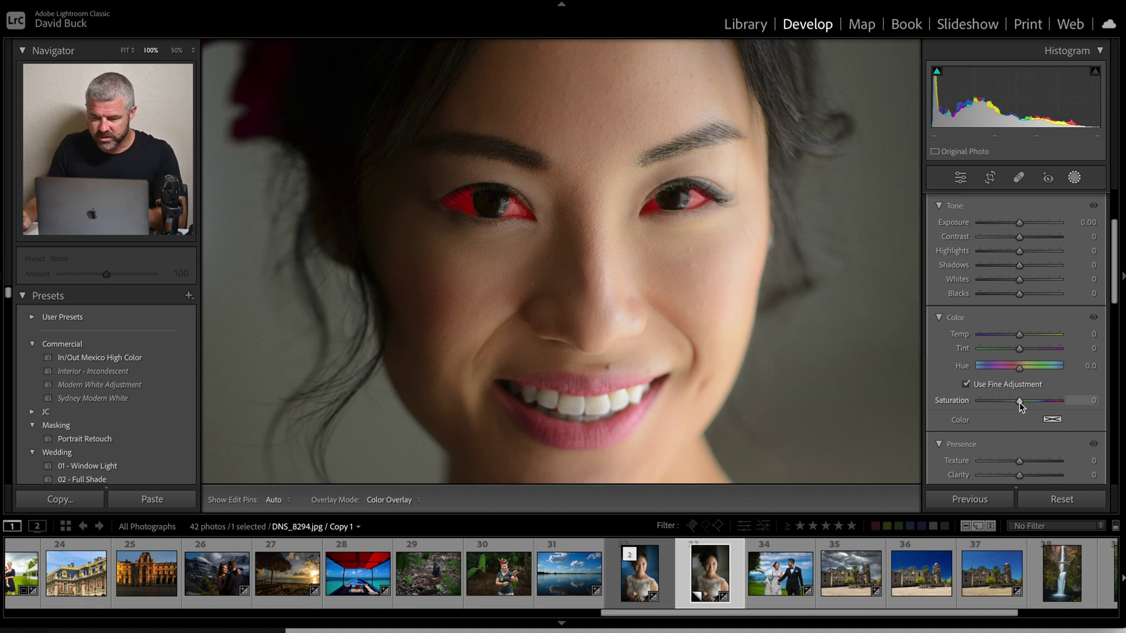
mouse_move(1011, 402)
mouse_down()
mouse_move(1001, 400)
mouse_move(1022, 405)
mouse_move(1011, 403)
mouse_up()
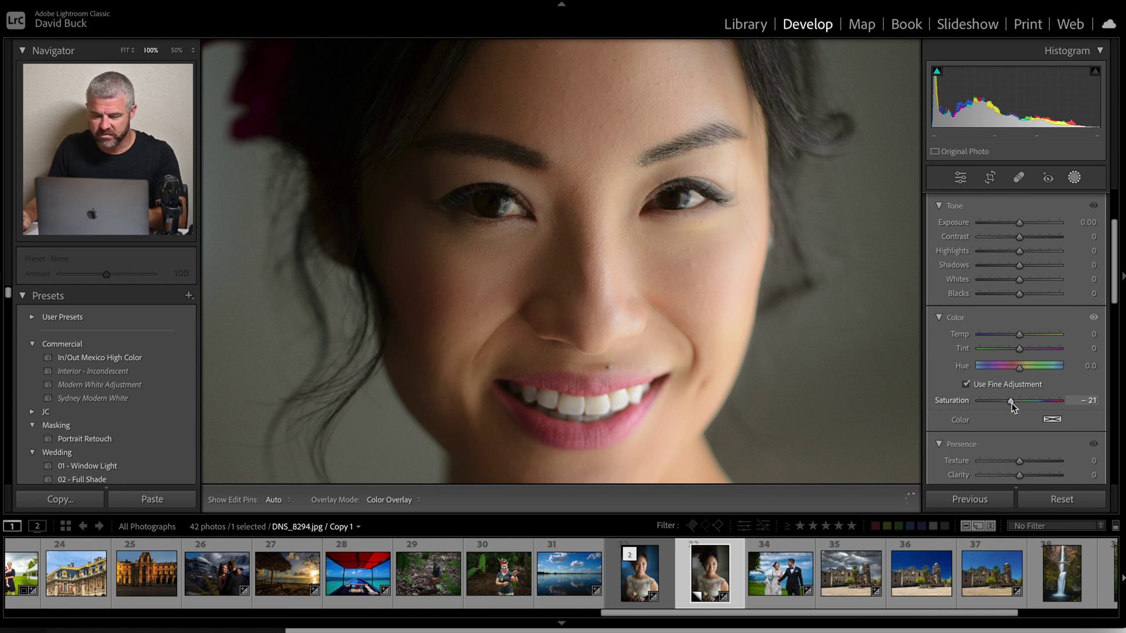
drag(1019, 279, 1027, 288)
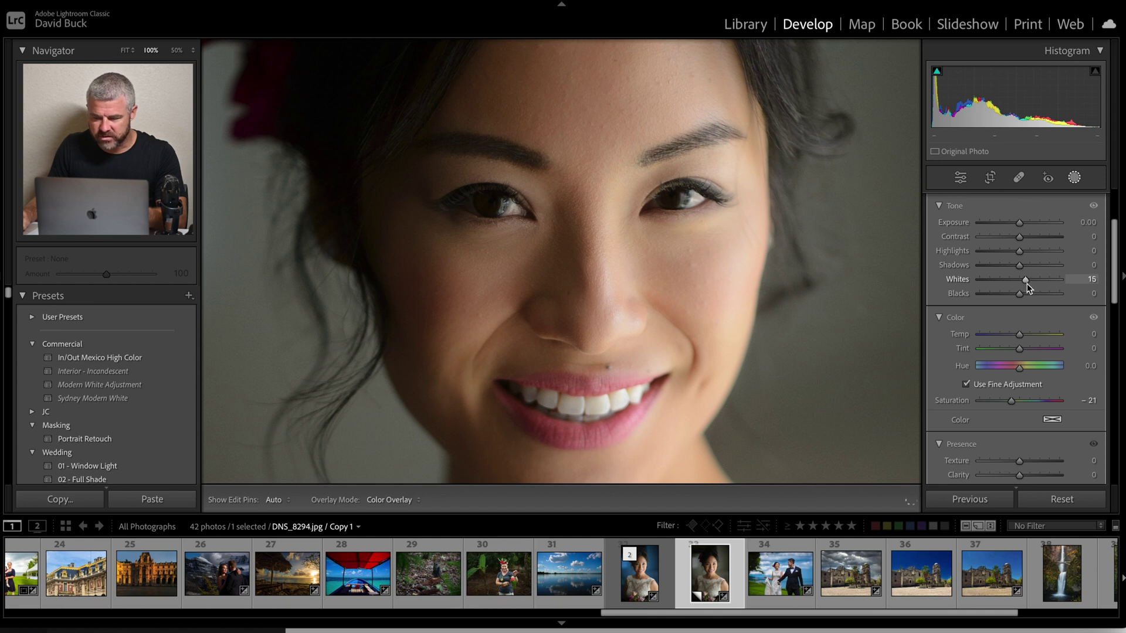
drag(1027, 285, 1027, 286)
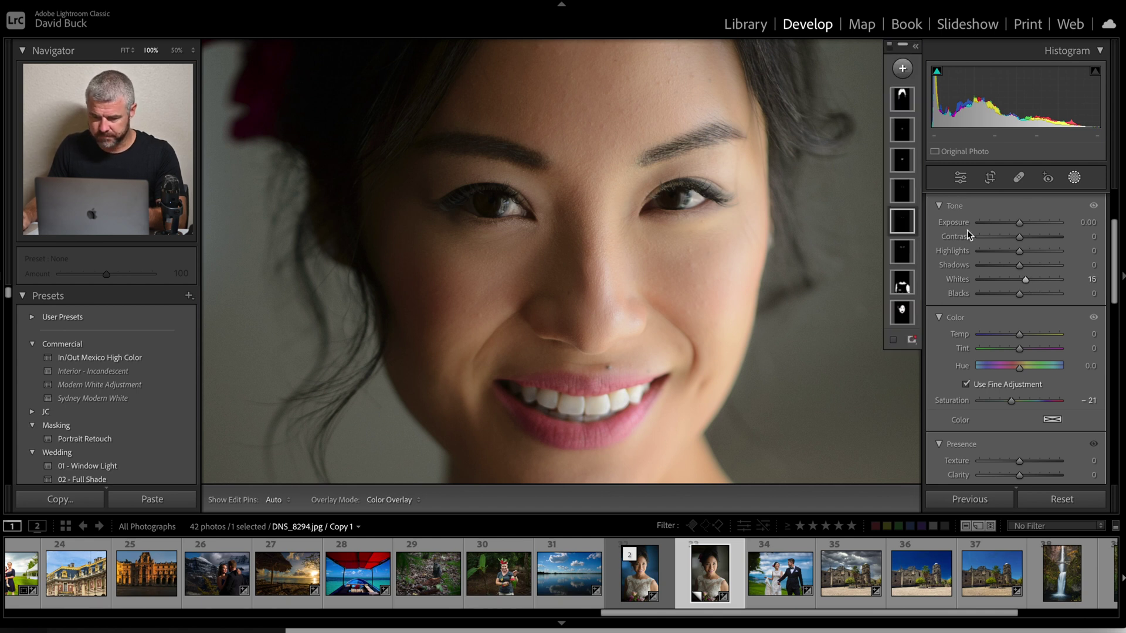
click(902, 195)
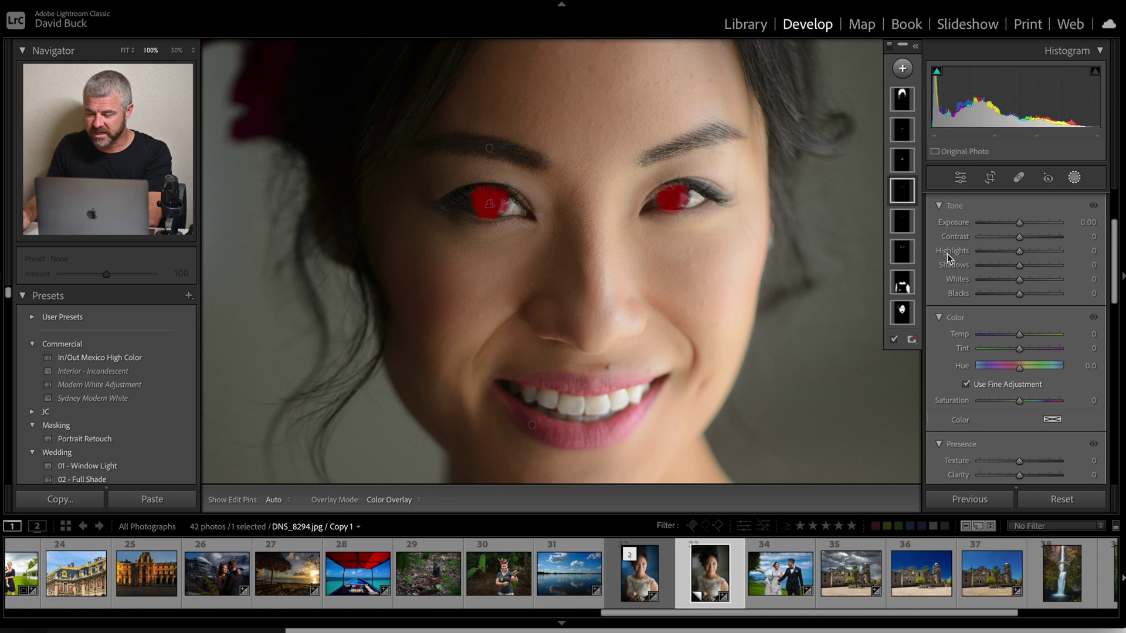
Step: Give the iris mask Exposure 0.40, Highlights 12 and Saturation 19
drag(1020, 223, 1026, 256)
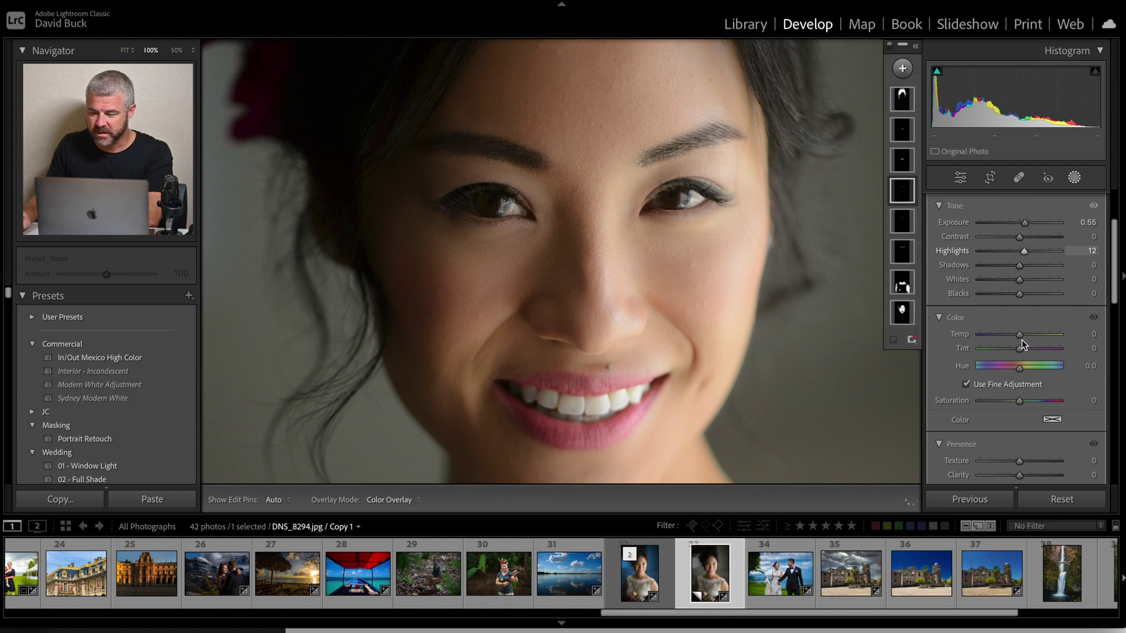
drag(1020, 401, 1027, 401)
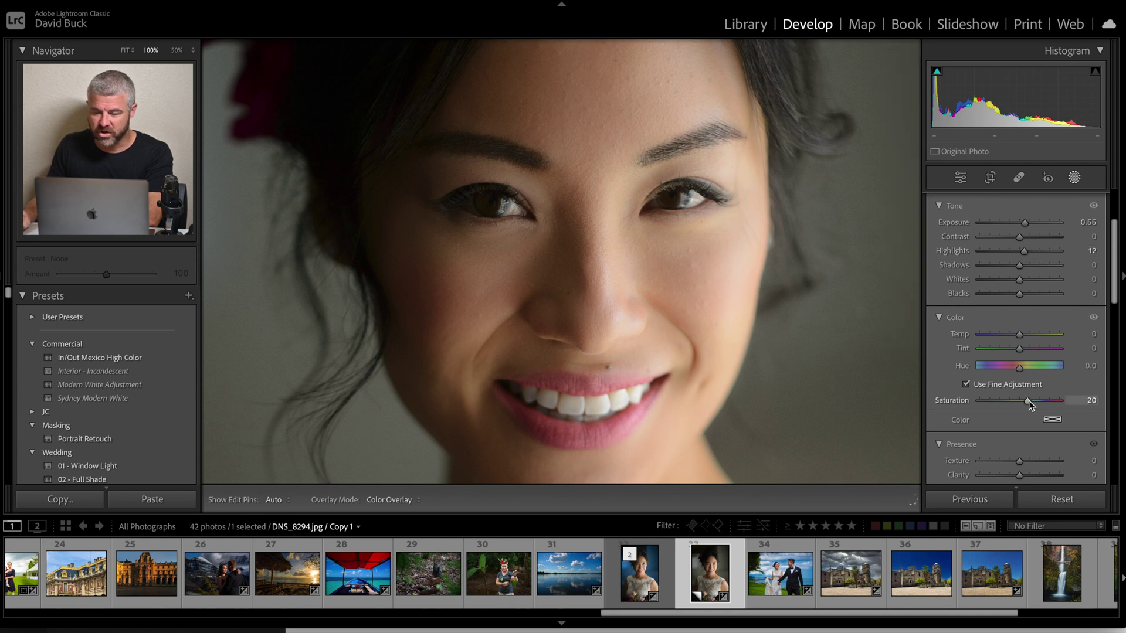
drag(1028, 400, 1027, 400)
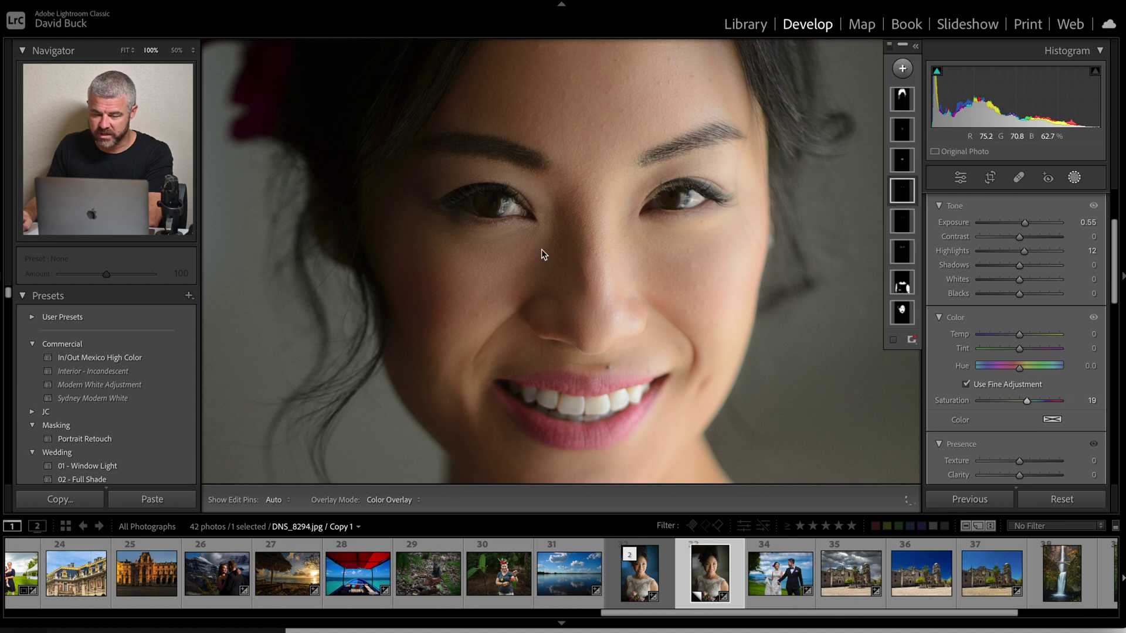
drag(1025, 224, 1022, 224)
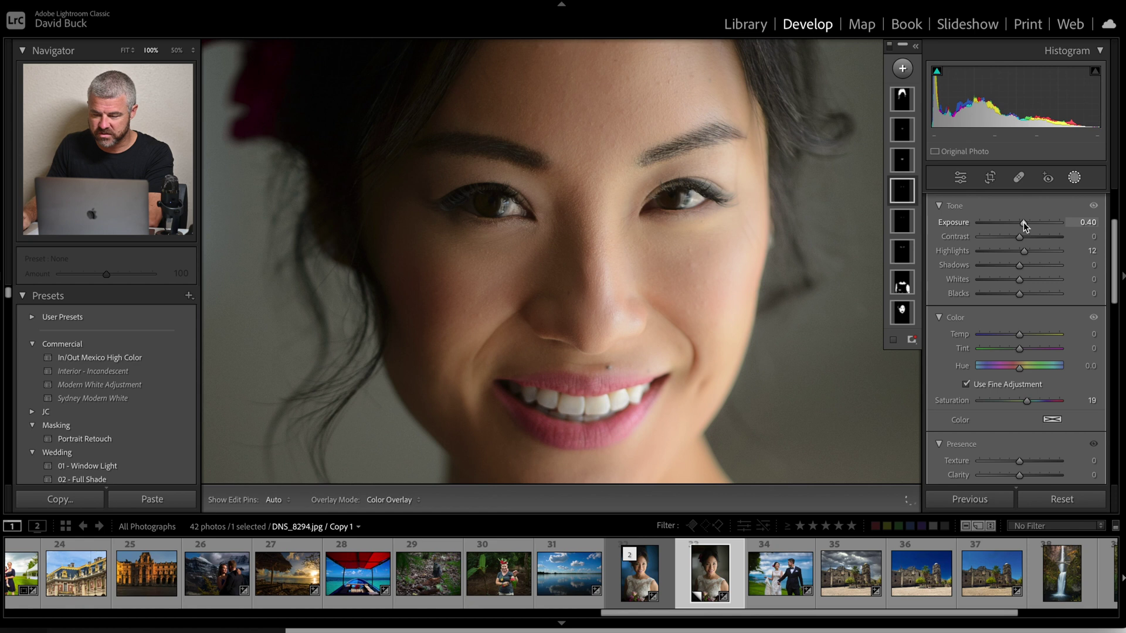
click(904, 159)
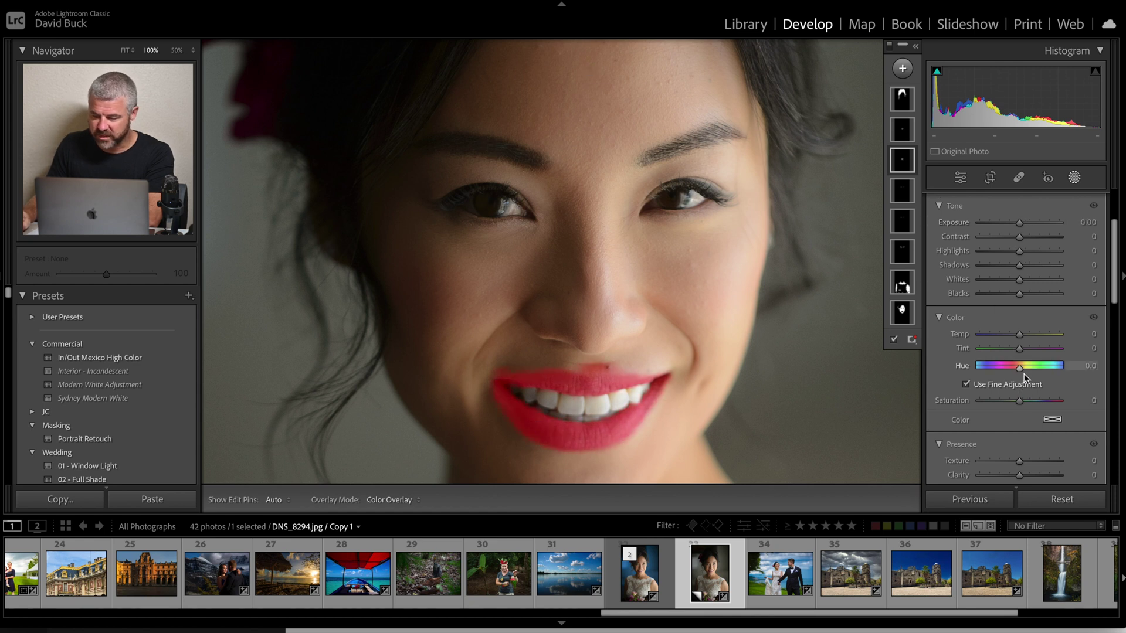
Step: Raise the lips mask's Saturation to 32 and Contrast to 21
scroll(1024, 375, down, 1)
scroll(1027, 394, down, 3)
drag(1020, 371, 1032, 367)
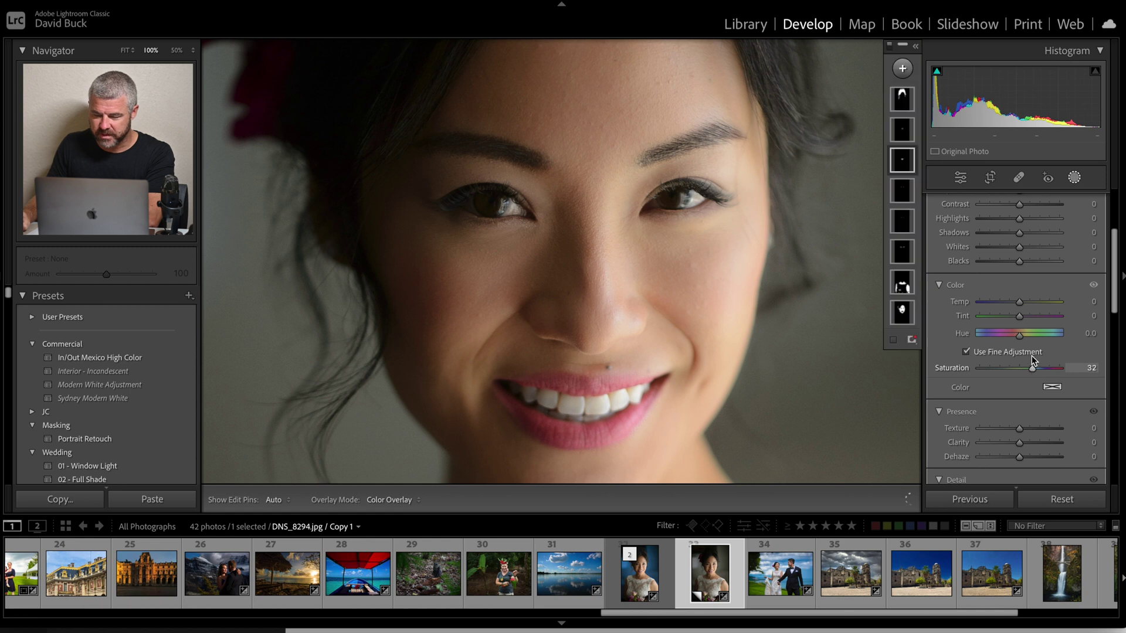
scroll(1026, 299, up, 5)
drag(1020, 249, 1028, 250)
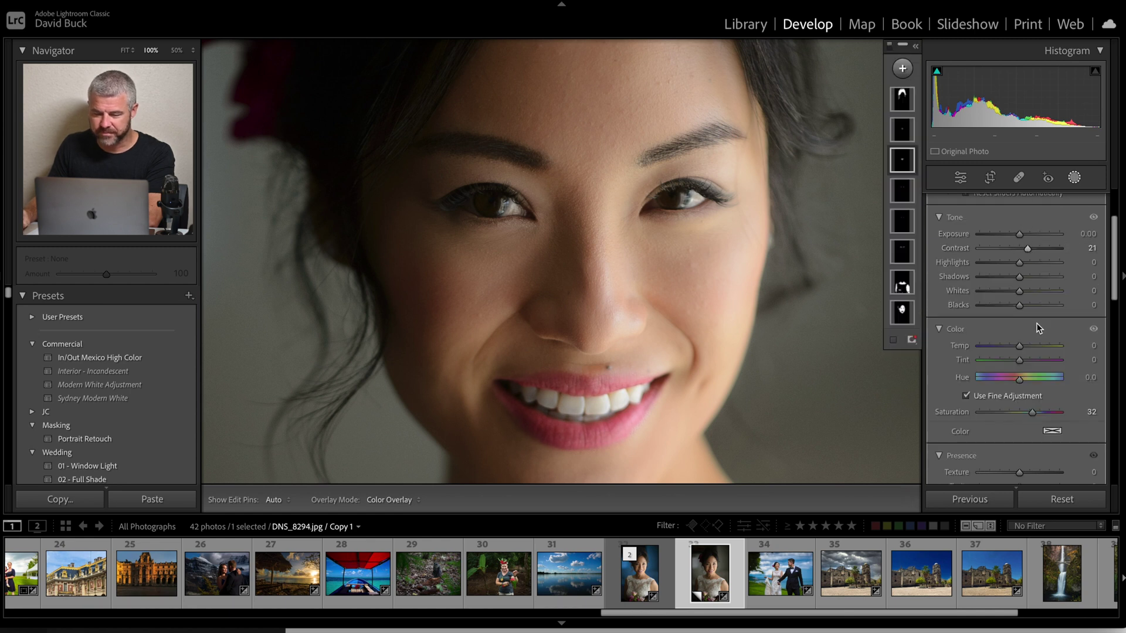
click(906, 133)
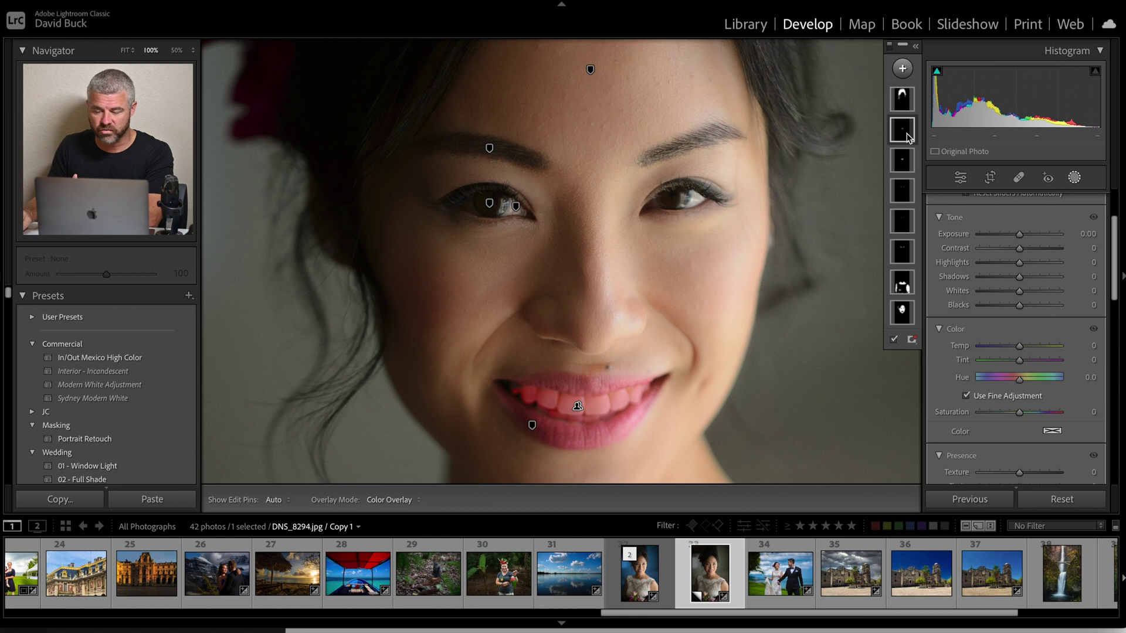
Step: Desaturate the teeth mask to Saturation -7 to remove yellowing
drag(1019, 412, 1013, 414)
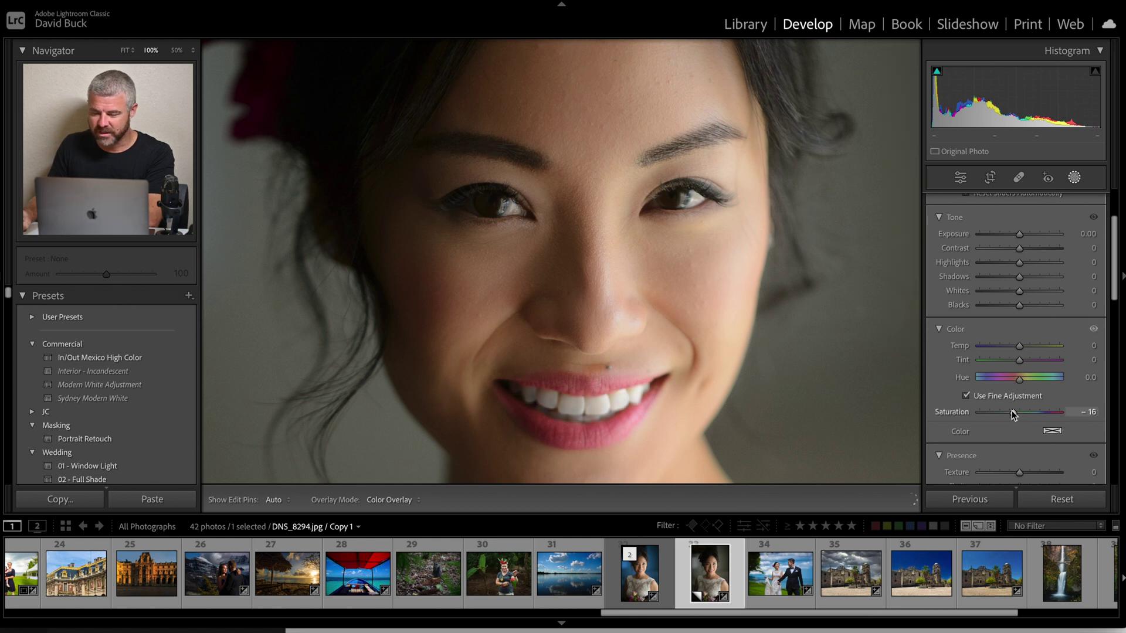
drag(1016, 411, 1019, 413)
click(1014, 346)
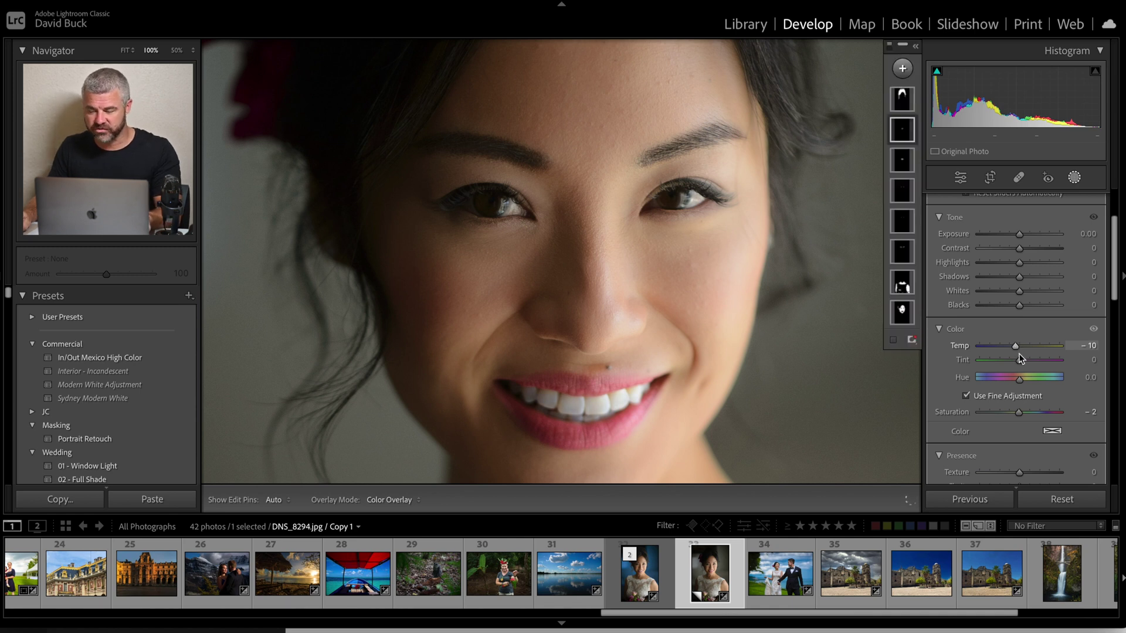
drag(1018, 413, 1018, 415)
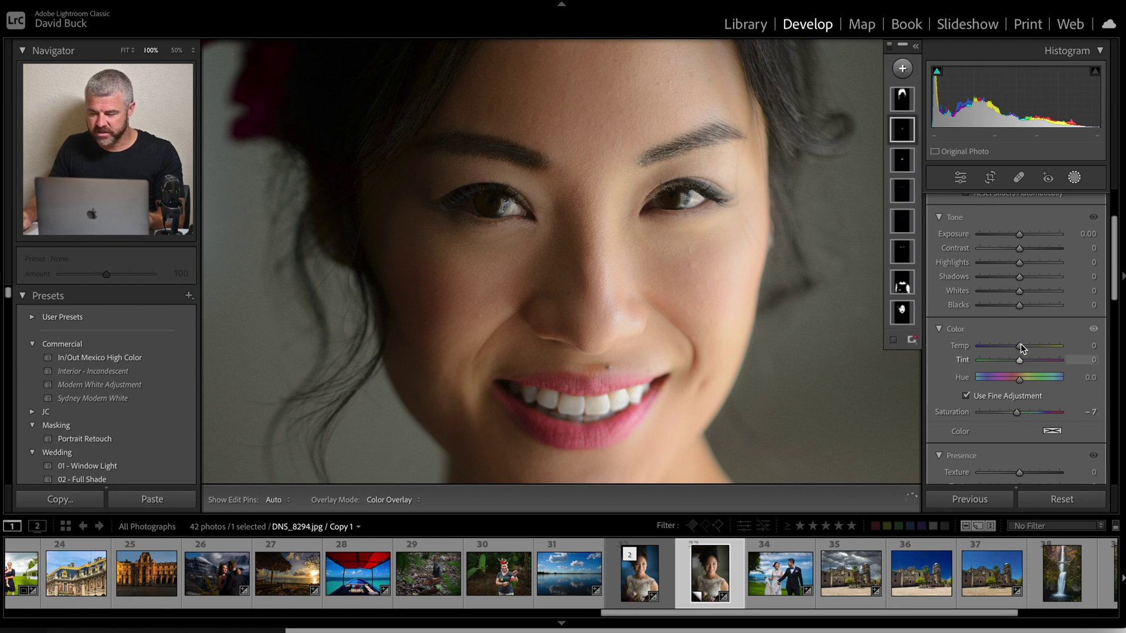
Step: Enter a Temp of -5 on the teeth mask and raise its Clarity to 11
click(1093, 345)
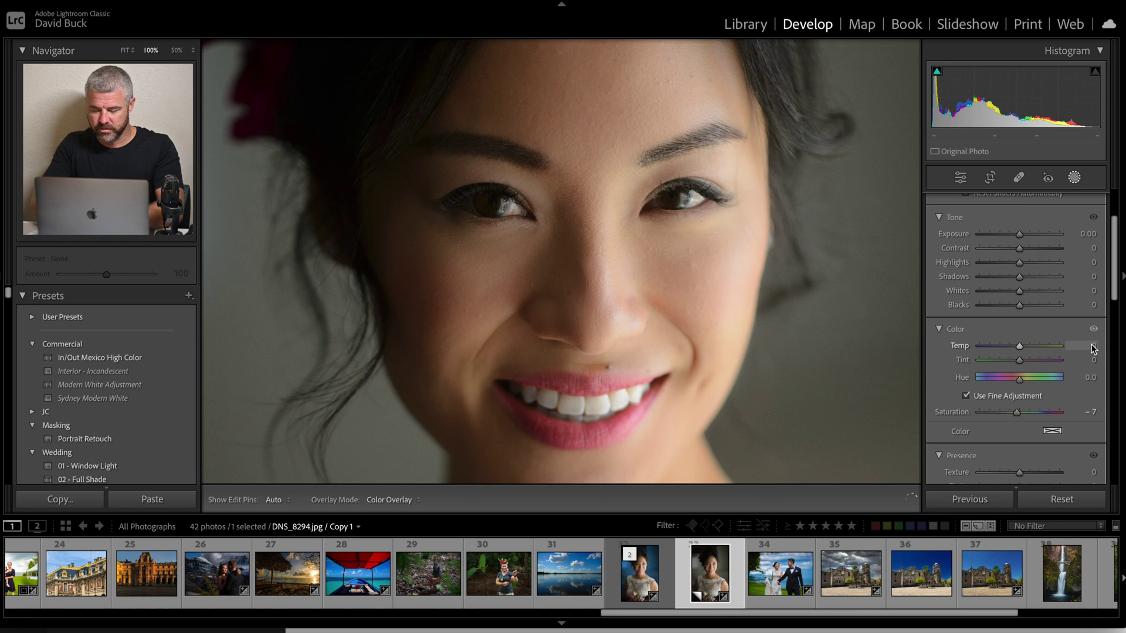
scroll(983, 372, down, 1)
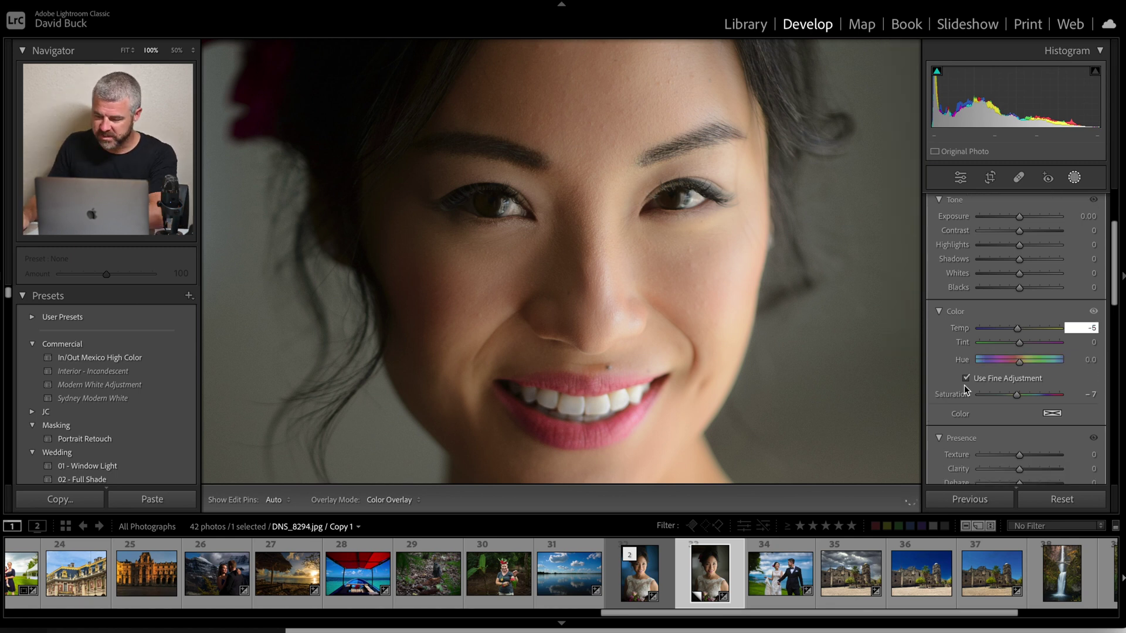
text(-5)
scroll(1028, 357, down, 1)
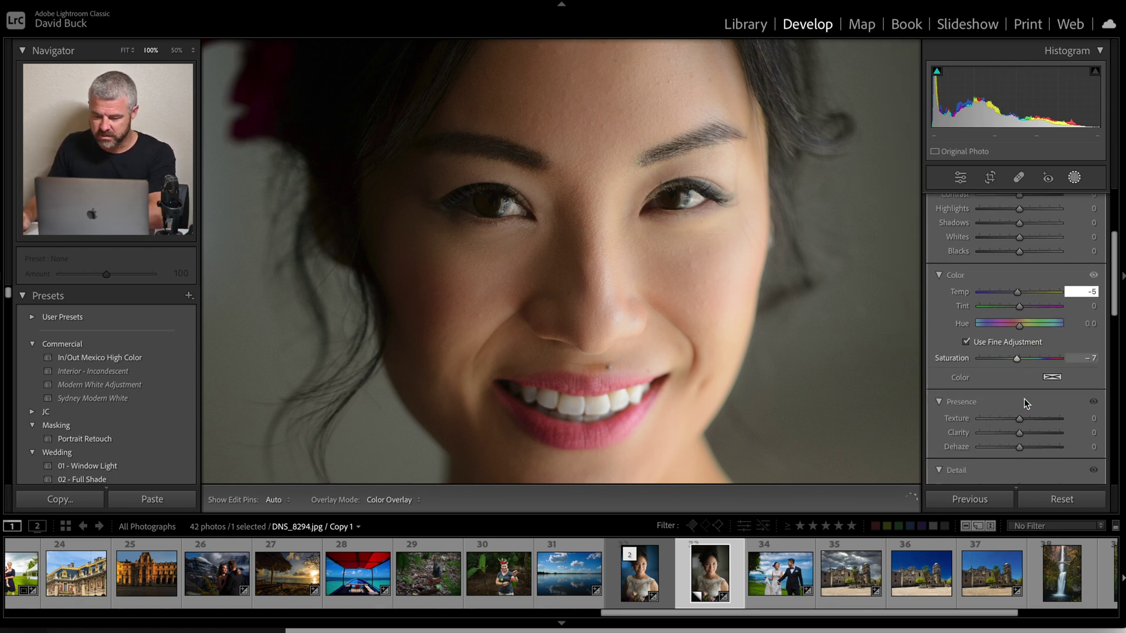
drag(1019, 433, 1025, 437)
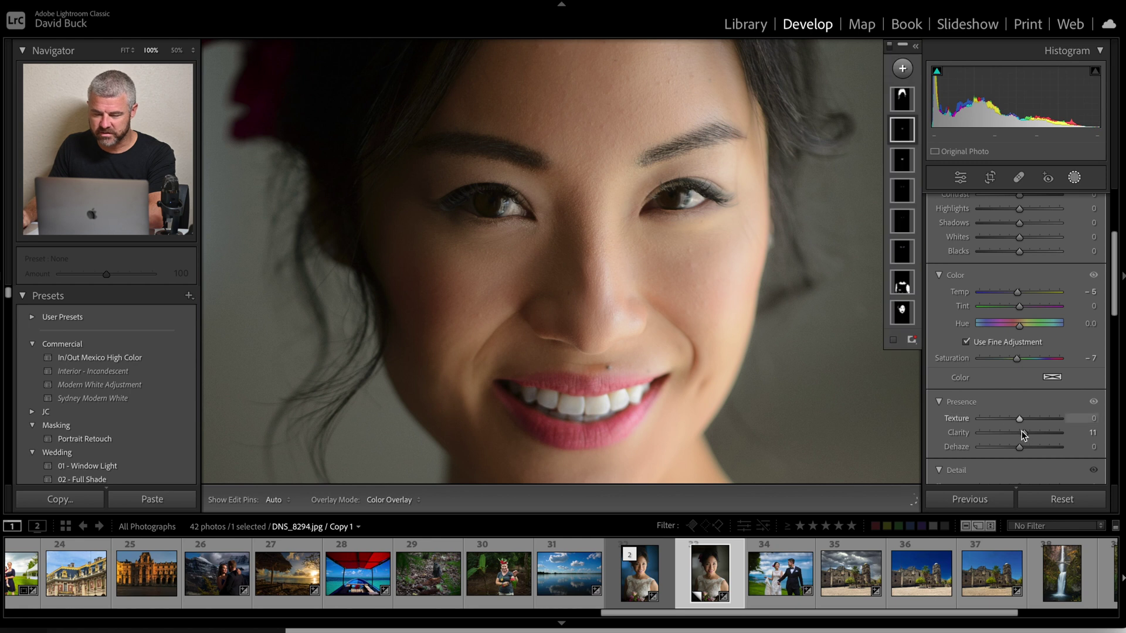
click(903, 99)
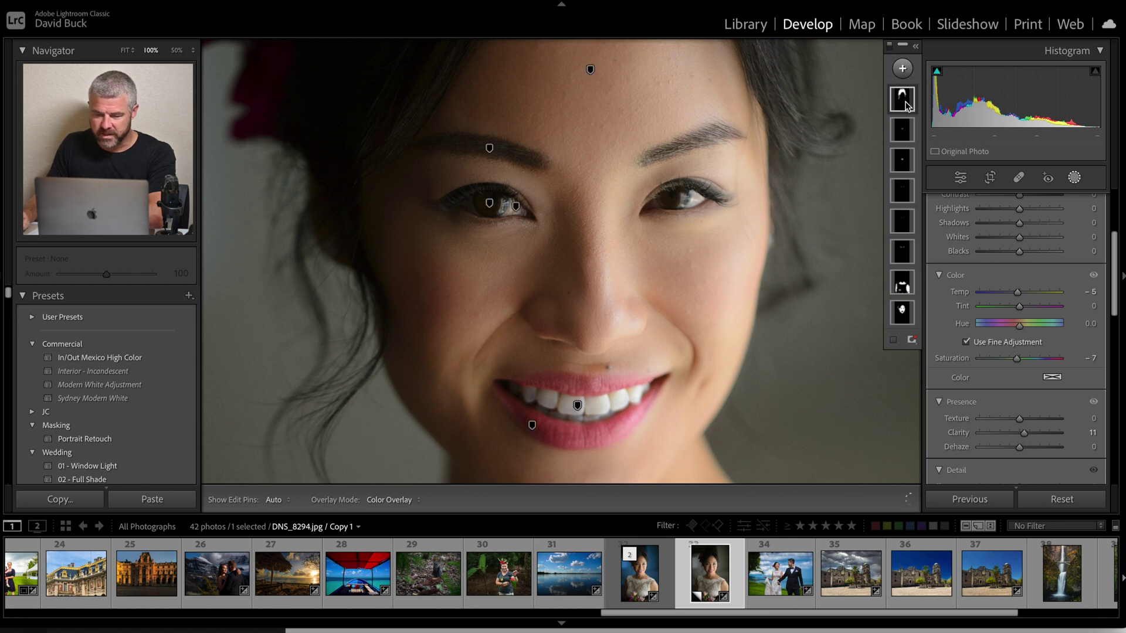
Step: Show the mask overlay and raise the hair mask's Shadows to 21
key(o)
scroll(641, 157, up, 5)
scroll(1011, 248, up, 1)
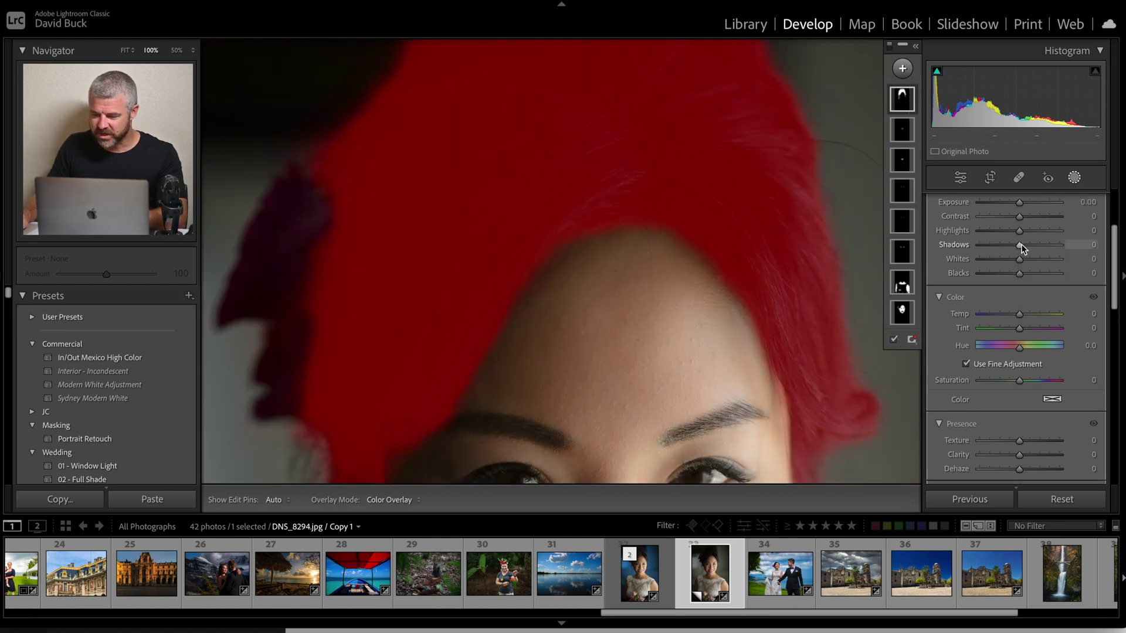
drag(1022, 244, 1026, 244)
key(Up)
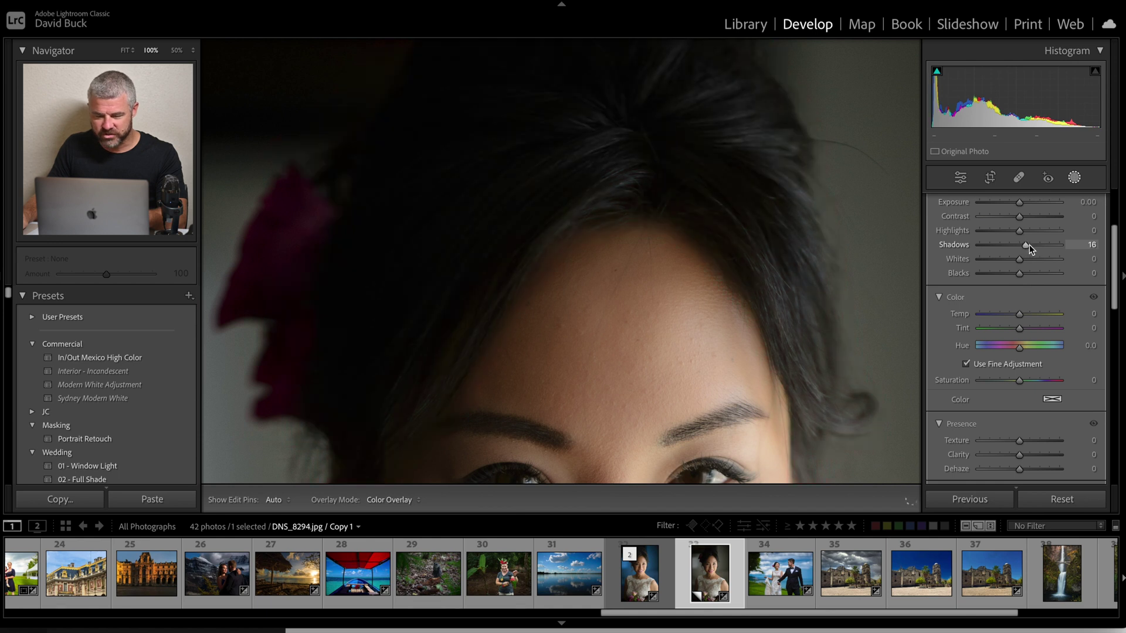
key(Up)
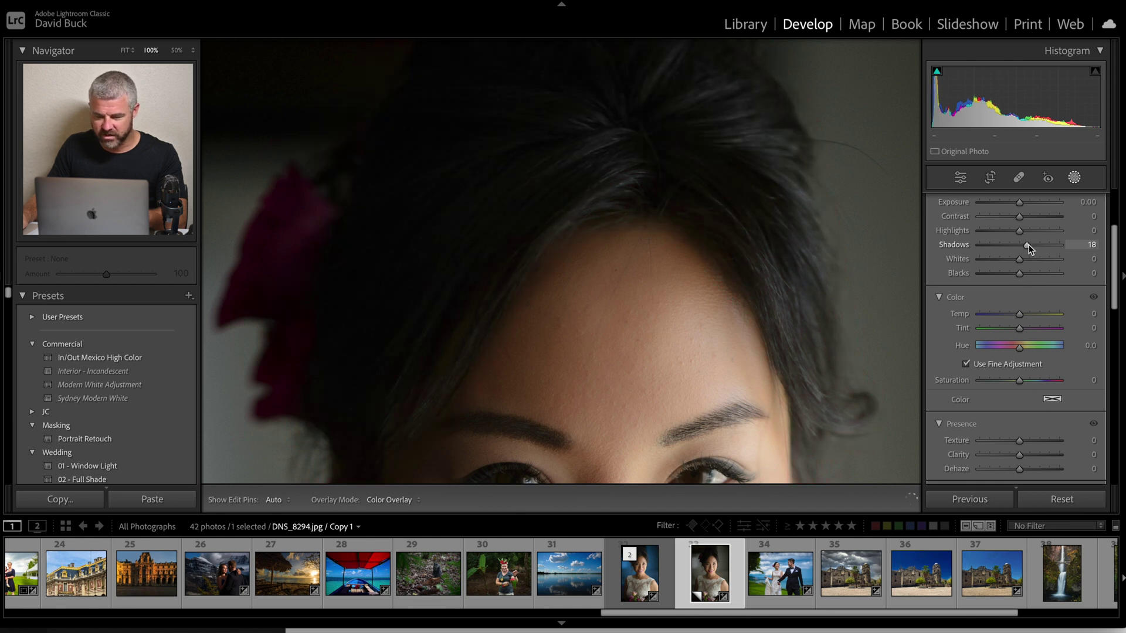
Step: Set the hair mask's Highlights to 48, Whites to 16 and Contrast to 16
scroll(1028, 244, up, 1)
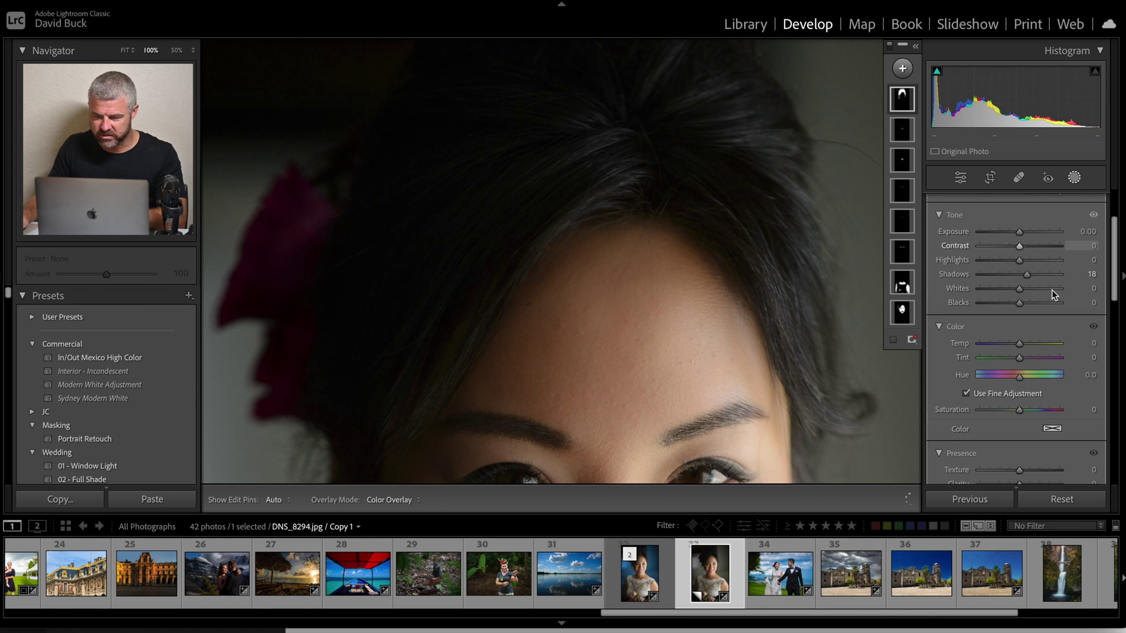
click(1045, 261)
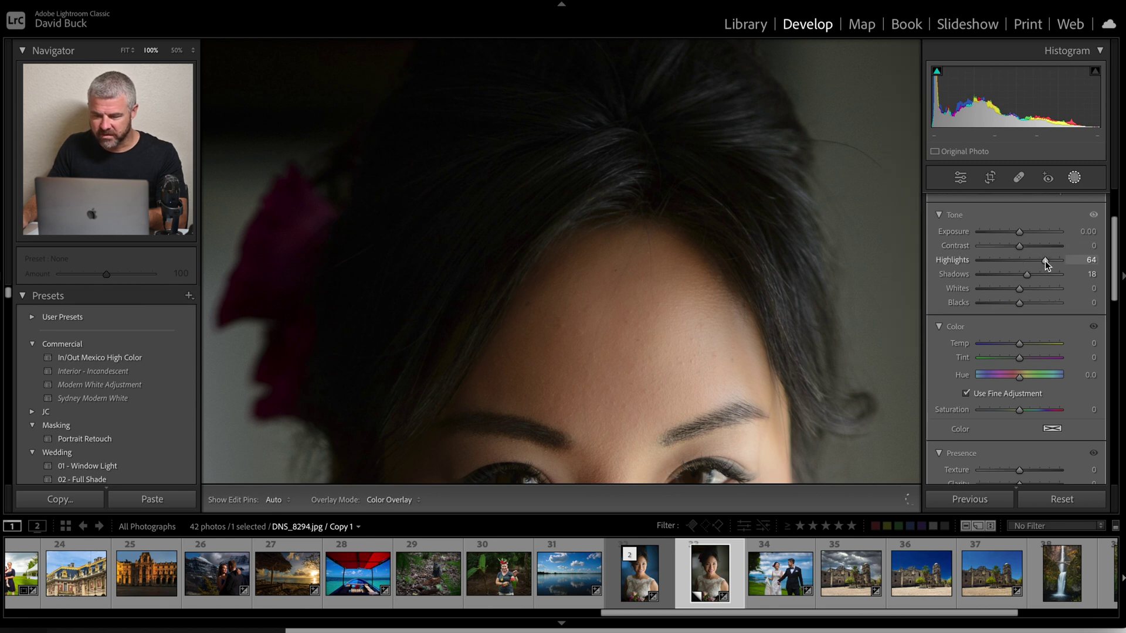
drag(1043, 262, 1041, 260)
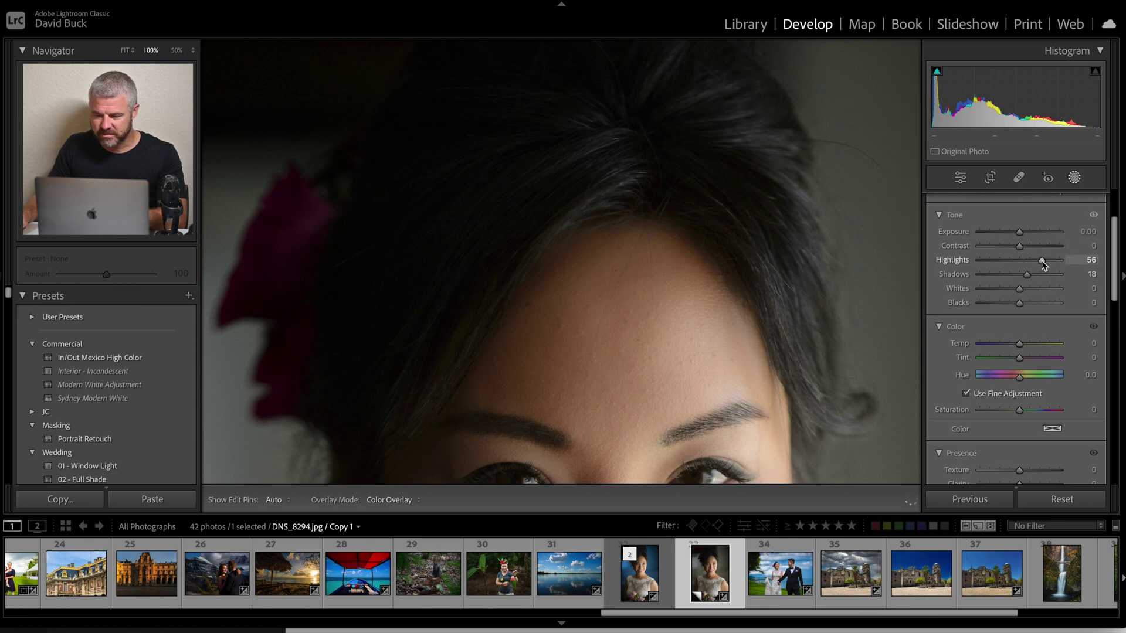
click(1028, 288)
drag(1027, 287, 1025, 288)
mouse_move(1041, 260)
mouse_down()
mouse_move(1026, 247)
mouse_move(1026, 276)
mouse_up()
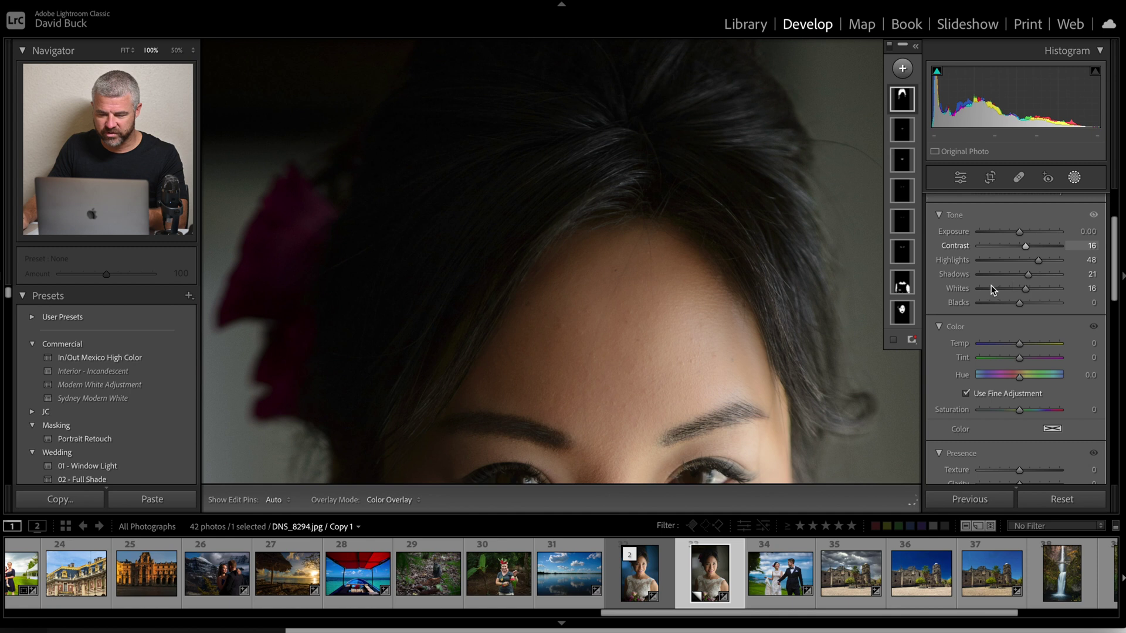
click(125, 51)
Step: Review the retouched portrait at 50% zoom and bring up the Presets panel's add options
click(176, 50)
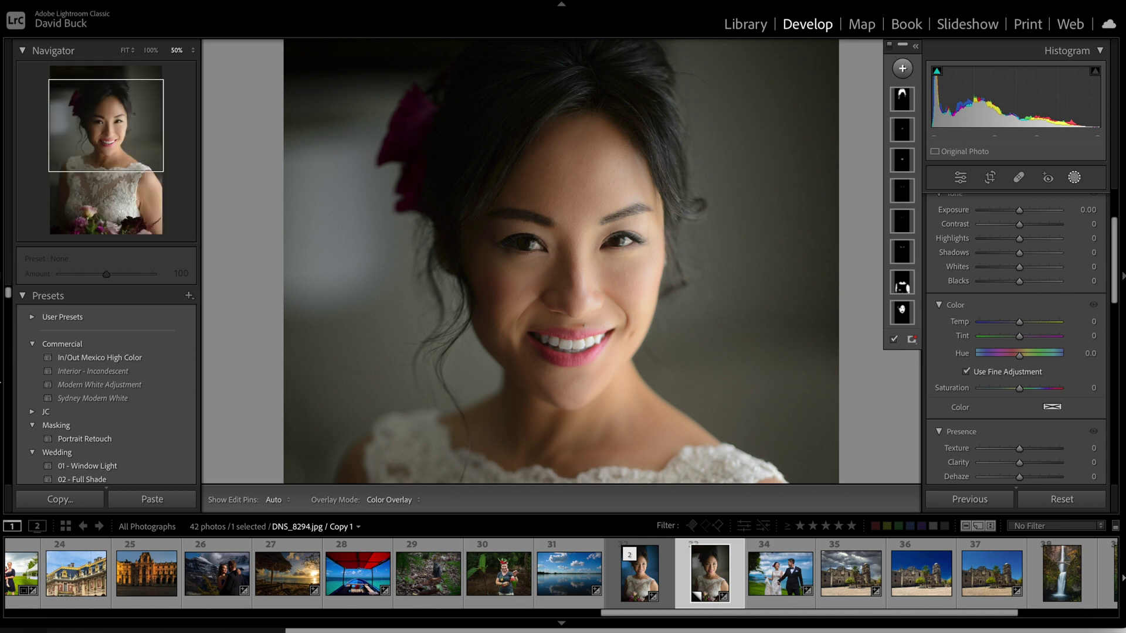
click(188, 297)
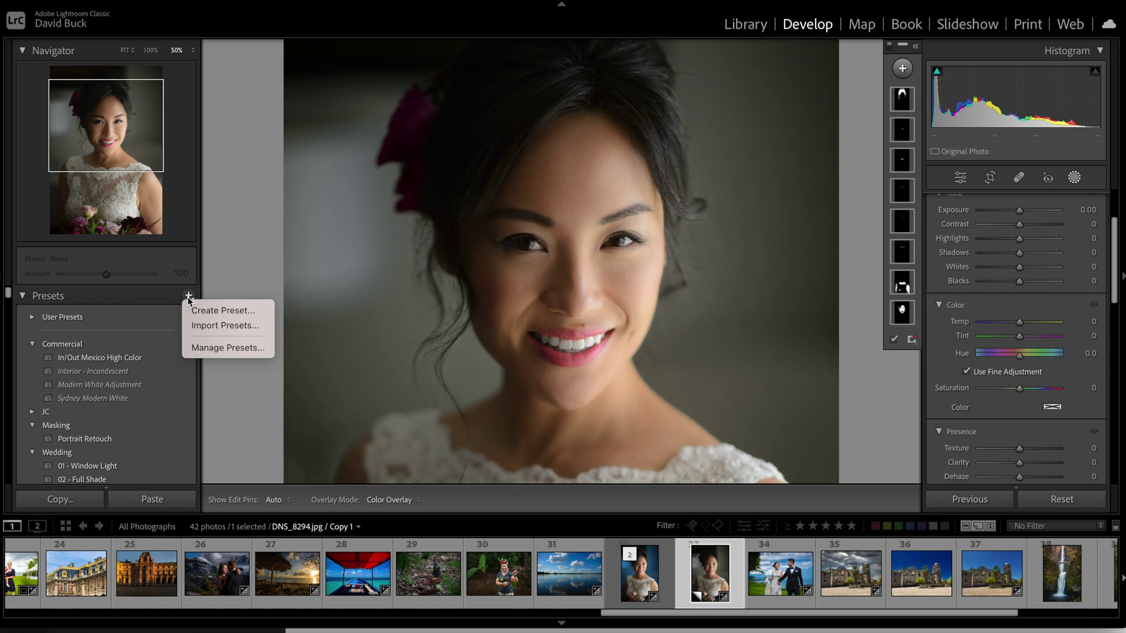
Step: Create a develop preset including Masking (Mask 1–8) with amount slider support, in the Masking group
click(196, 310)
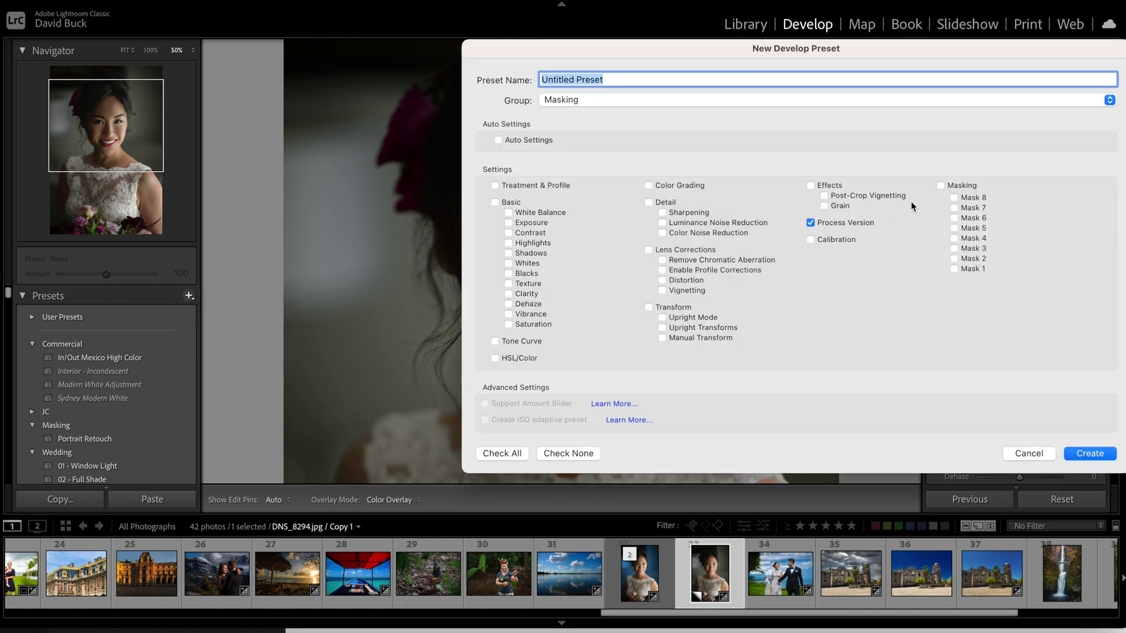
click(940, 185)
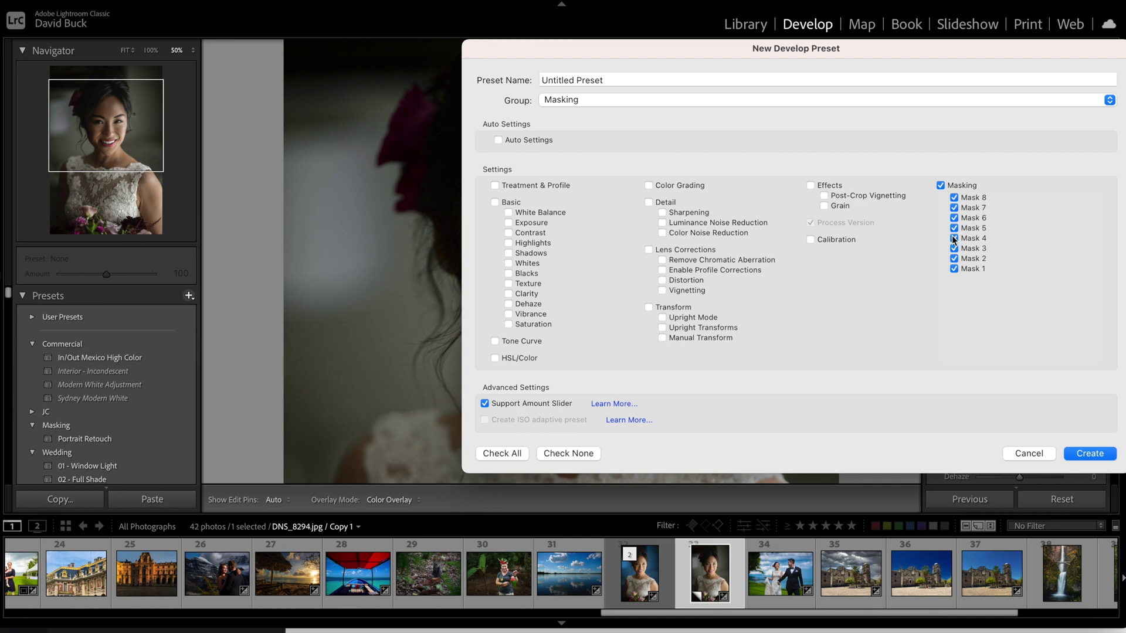
click(593, 103)
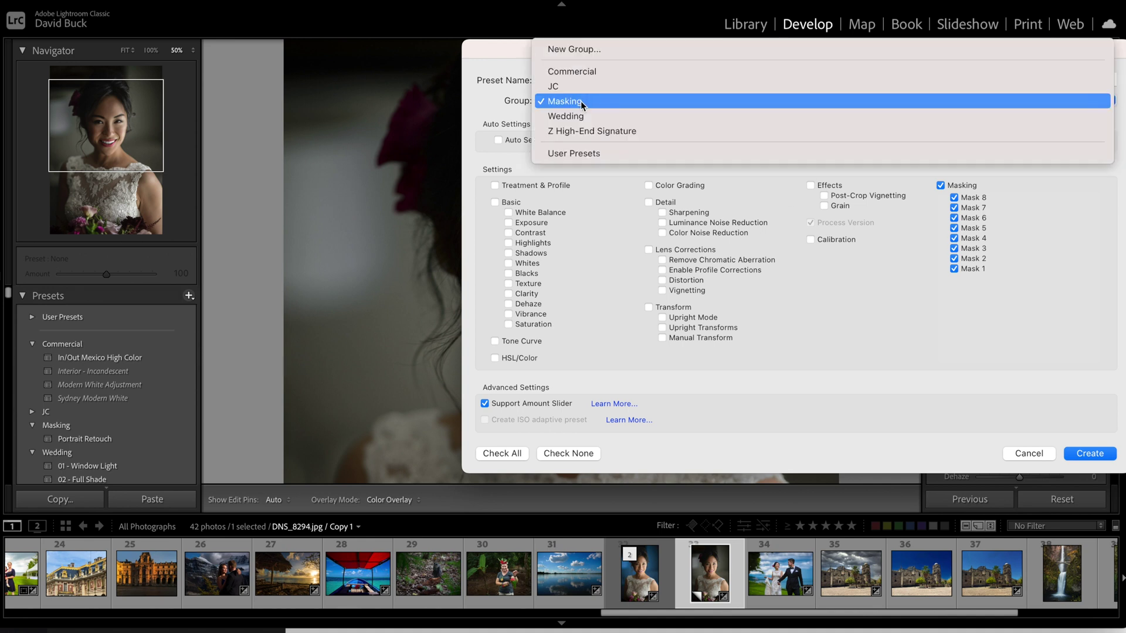
click(595, 106)
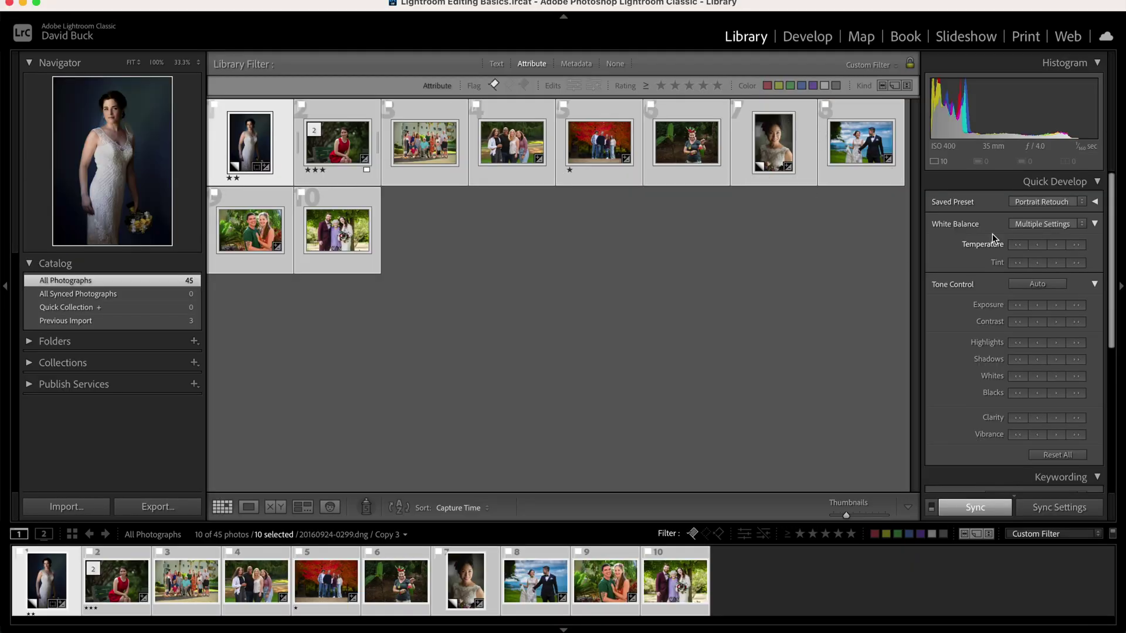
Step: Apply the Masking preset Portrait Retouch 2 from Quick Develop to the ten selected photos
click(1084, 204)
mouse_move(1058, 300)
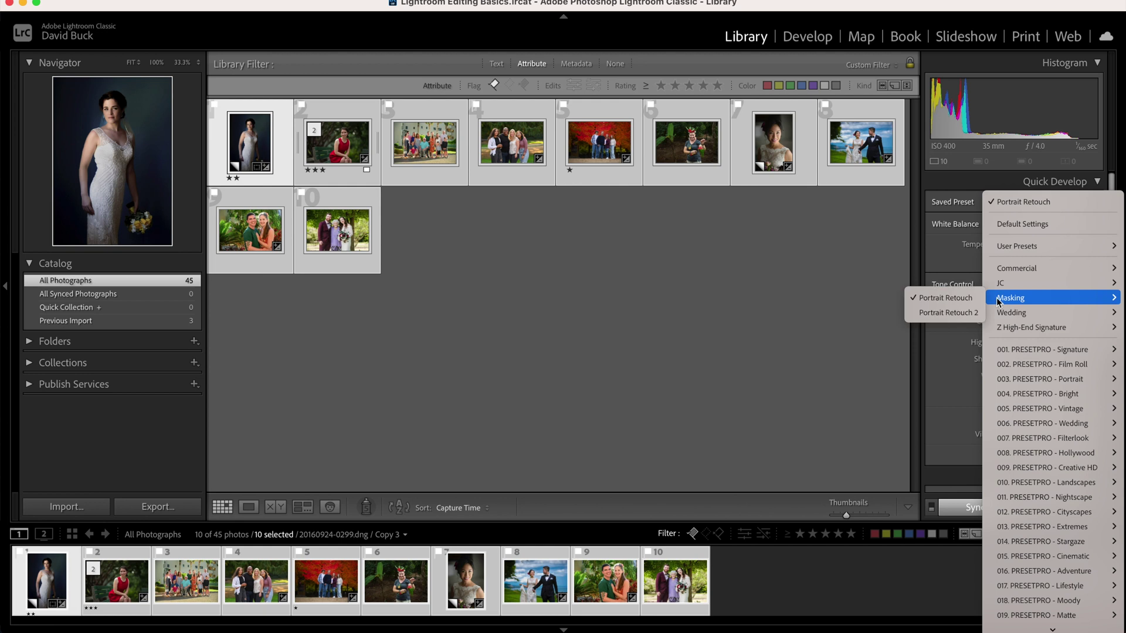
click(948, 312)
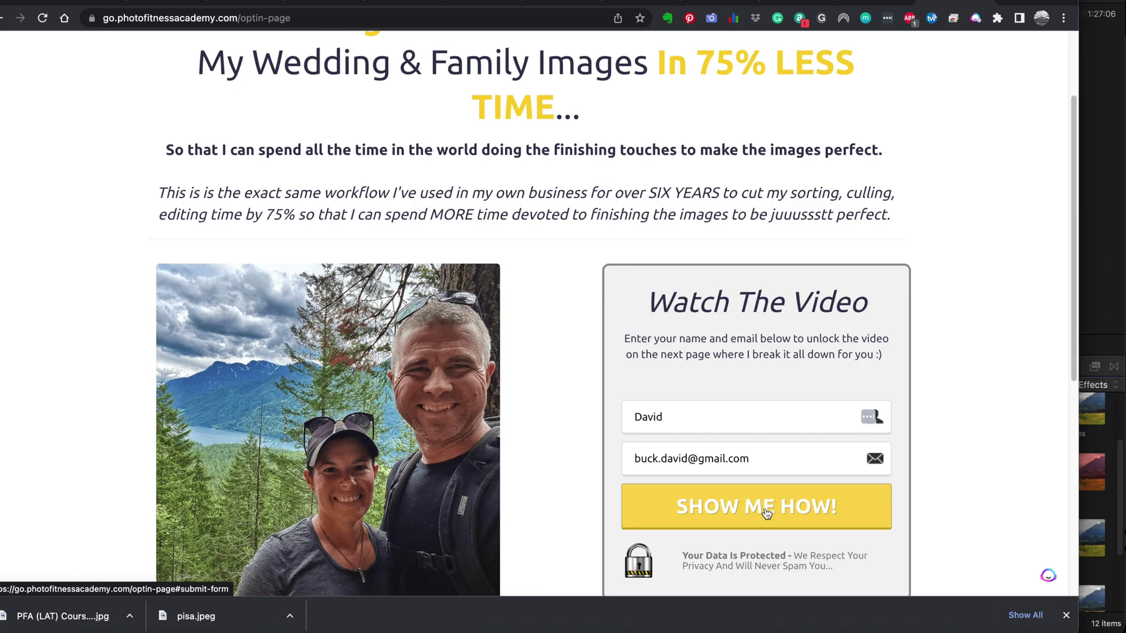
Step: Submit the Lightroom training sign-up form with the SHOW ME HOW! button
click(767, 514)
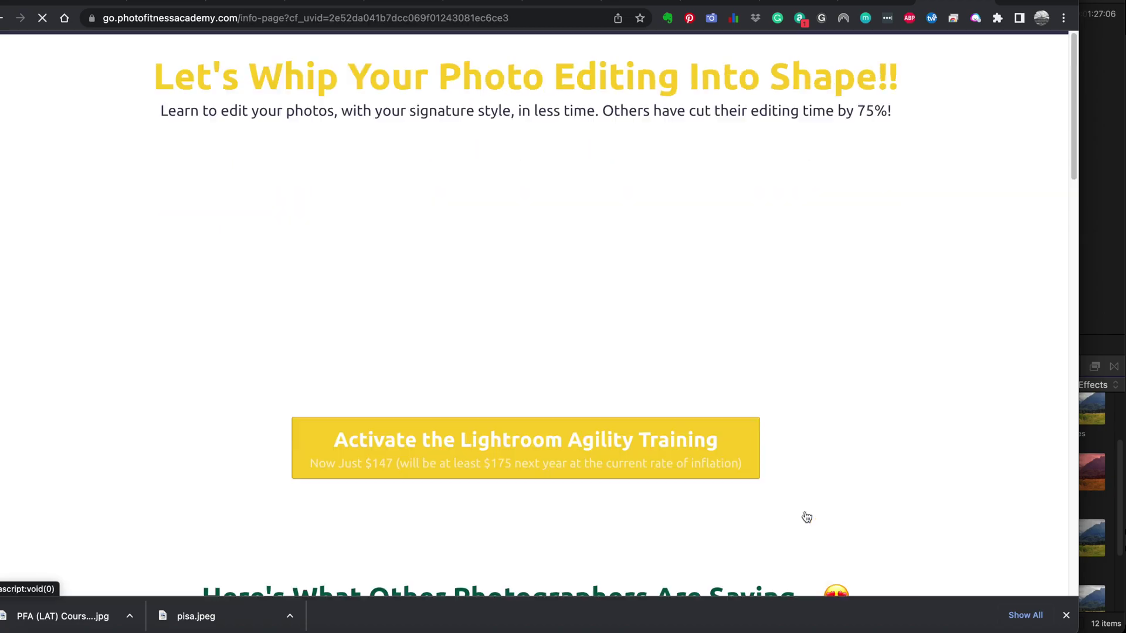